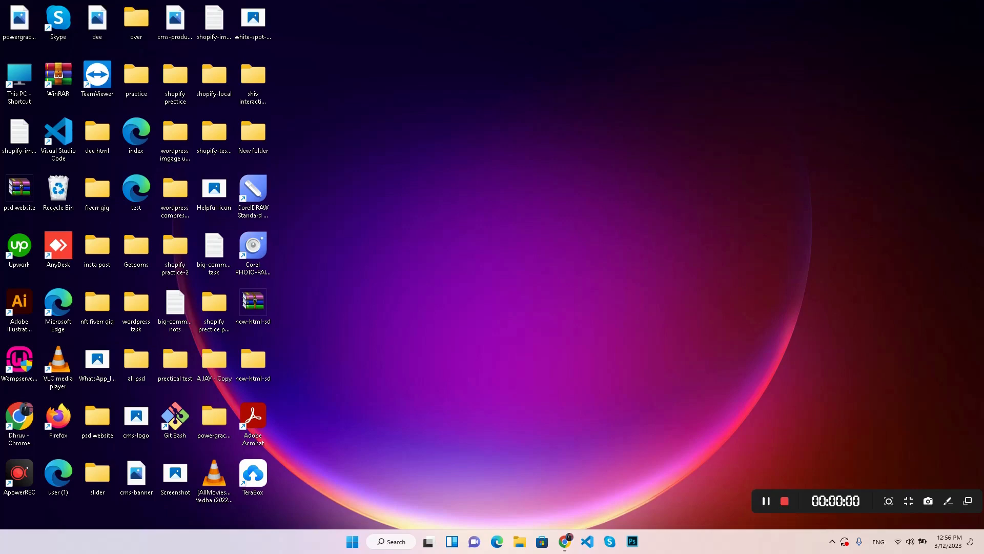
Bring the Chrome window showing the Google new tab to the front.
click(565, 541)
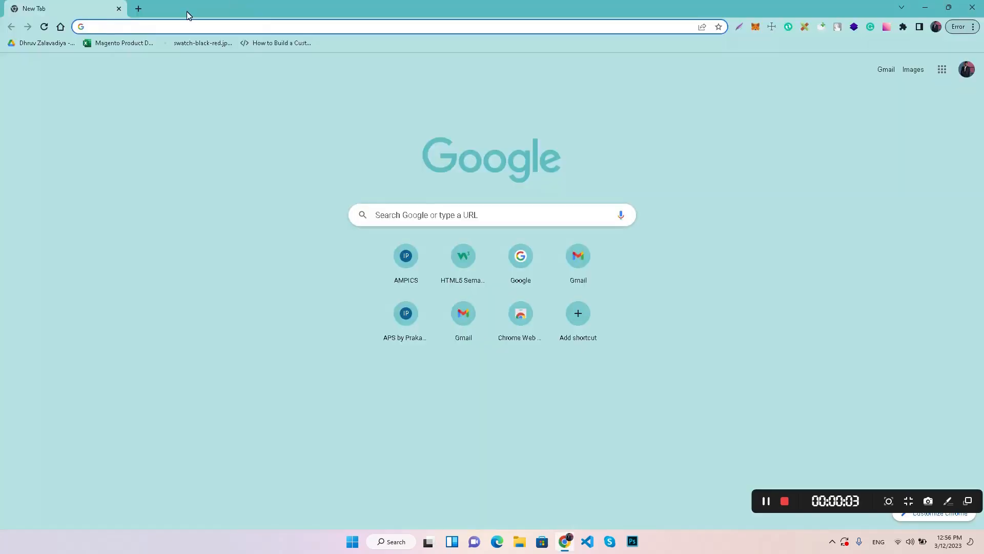
Go to shopify.in to load the Shopify India homepage.
click(109, 27)
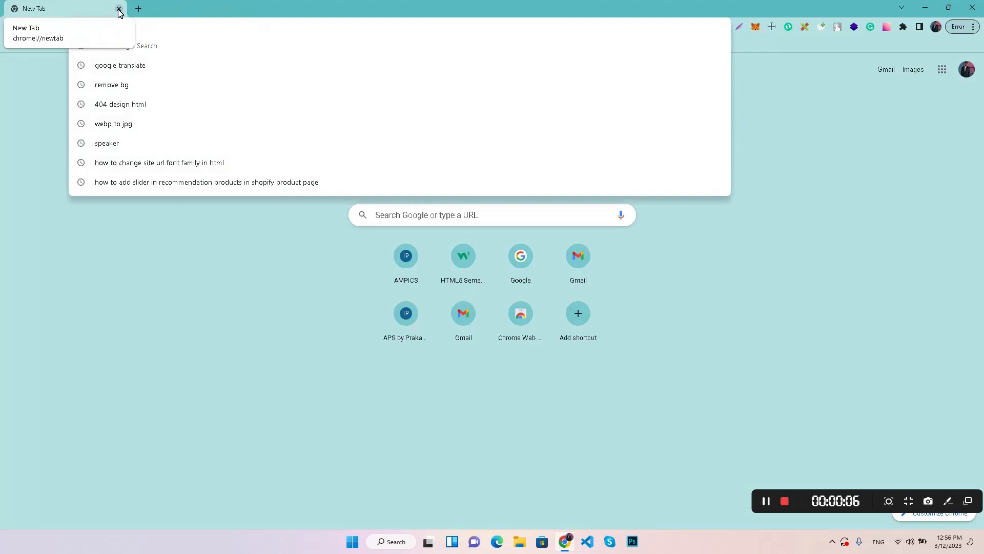
text(shopify)
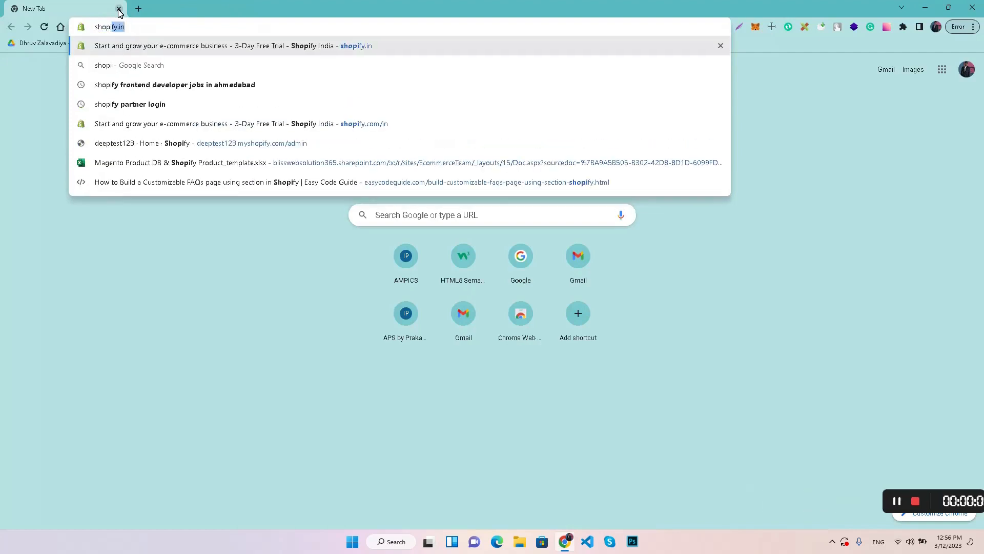
text(.in)
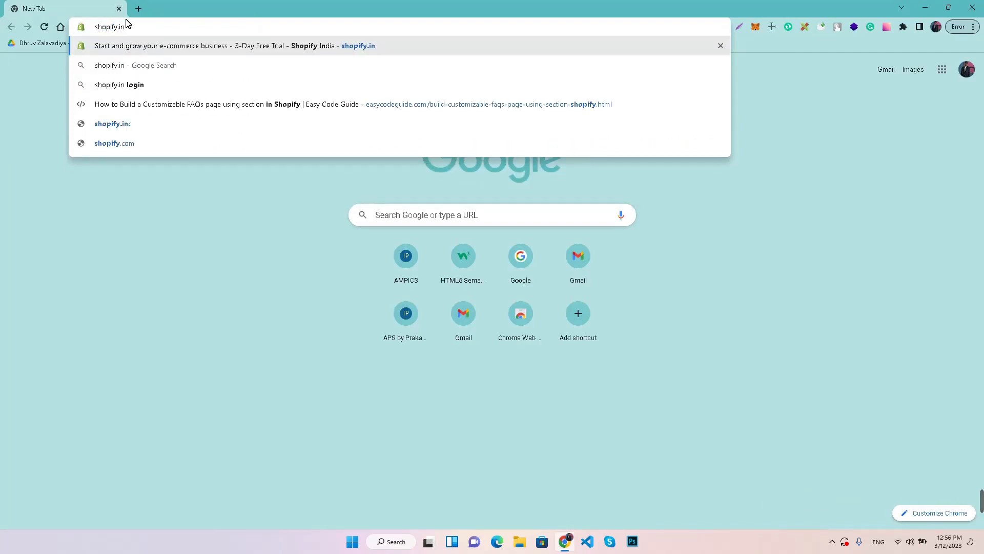
click(129, 28)
drag(132, 33, 95, 32)
click(162, 31)
key(Return)
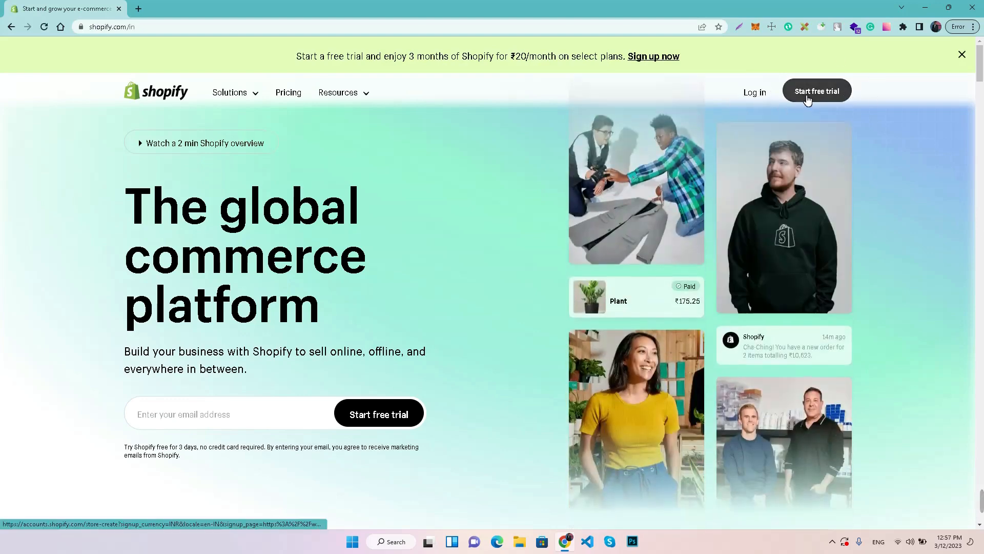
Start the free trial and answer that the business is just starting.
click(807, 100)
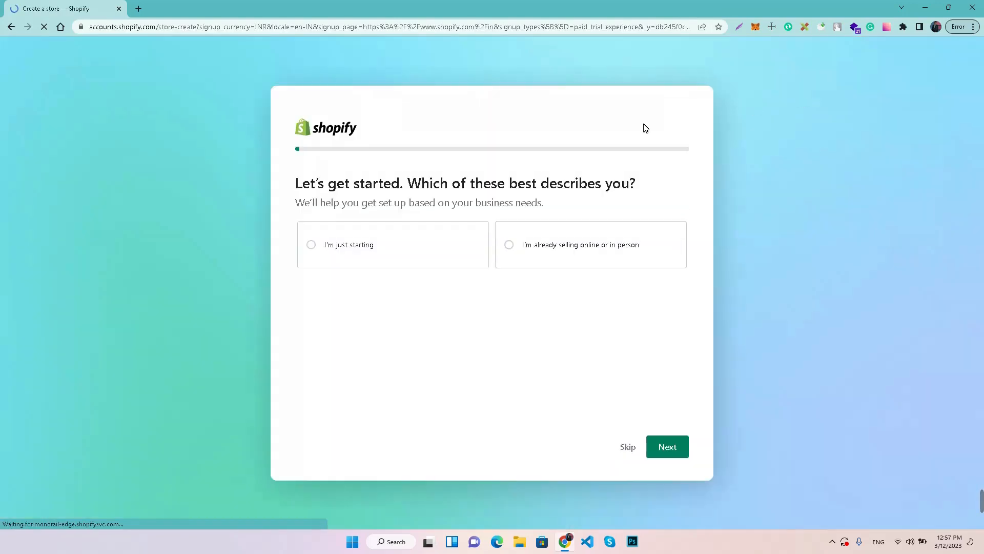
drag(286, 180, 558, 205)
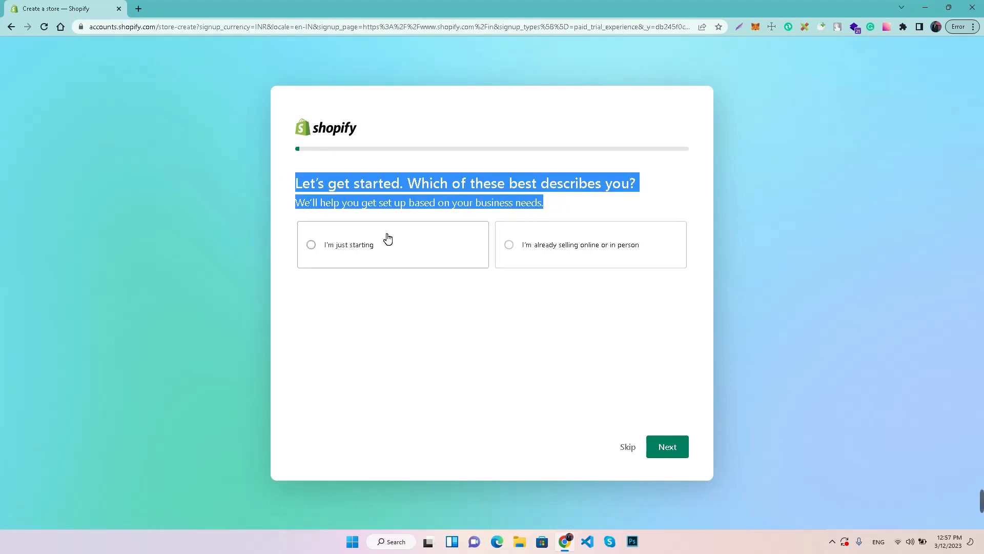
click(313, 246)
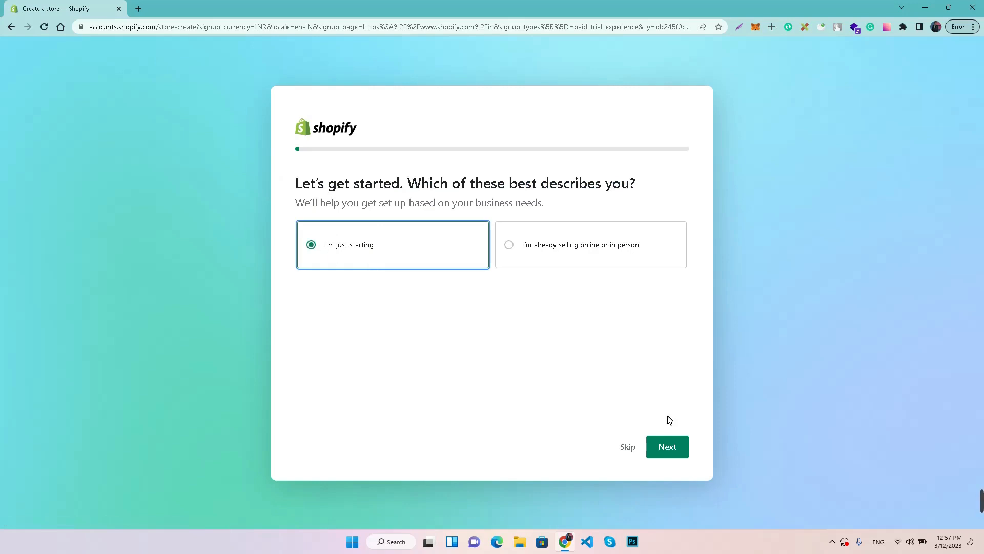
click(667, 446)
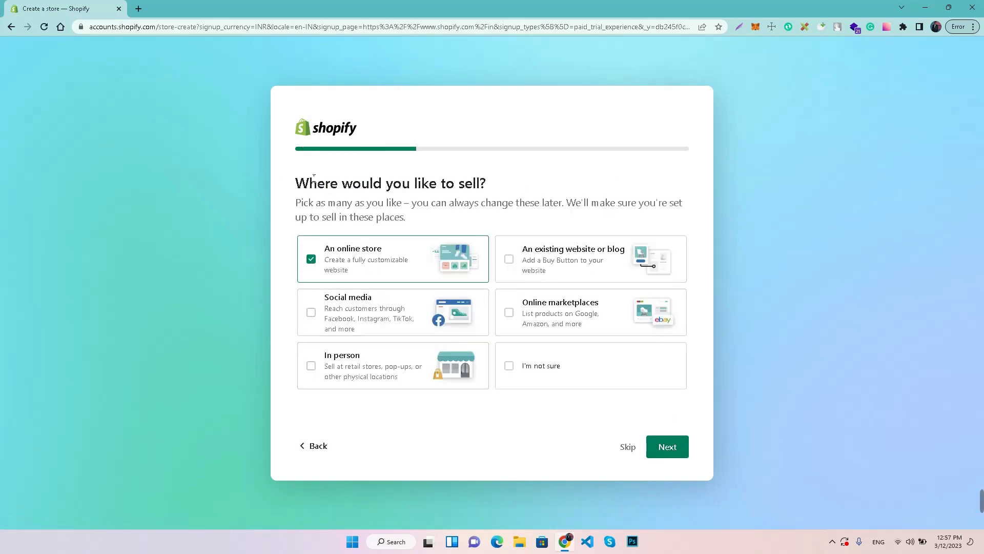
Keep An online store as the sales channel and choose I'll decide later for products.
drag(285, 185, 415, 212)
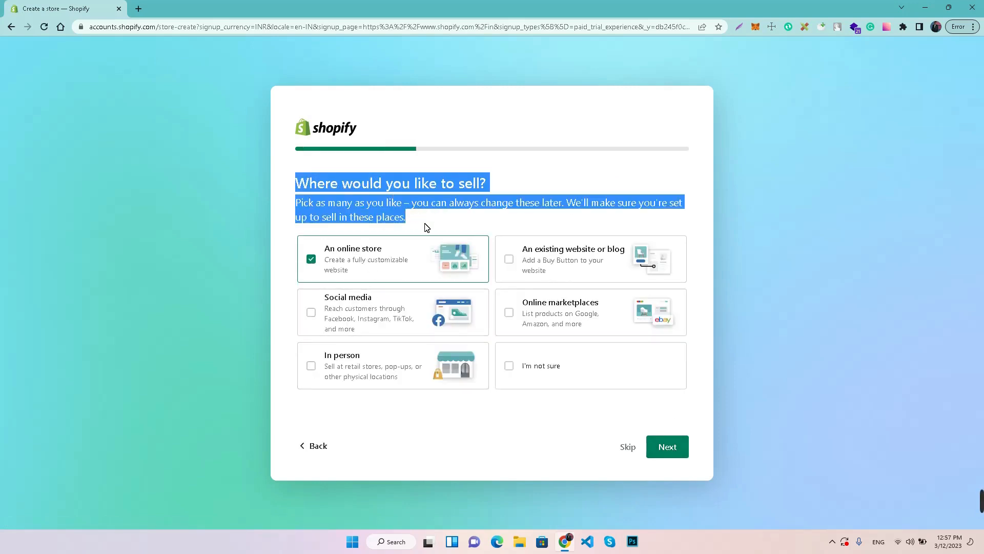
click(429, 221)
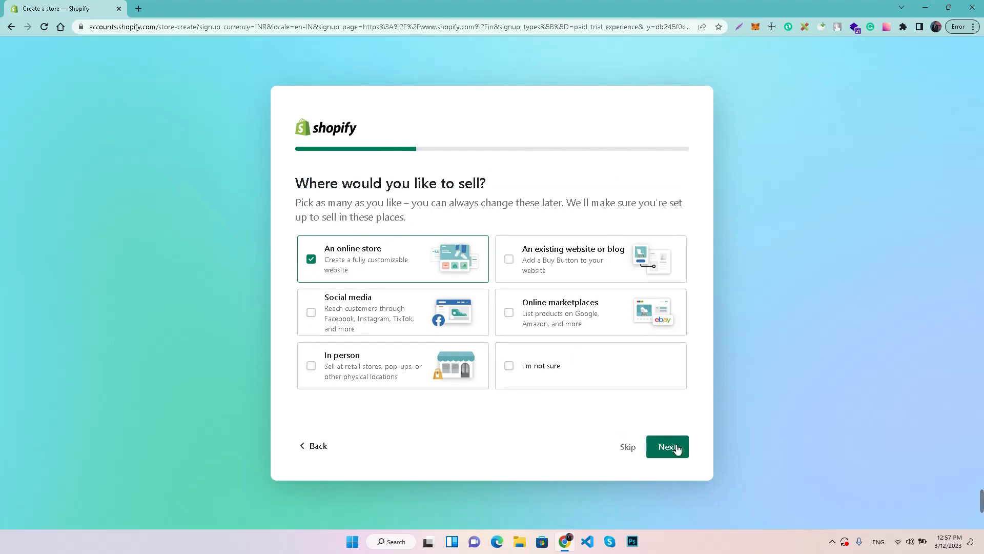
click(661, 446)
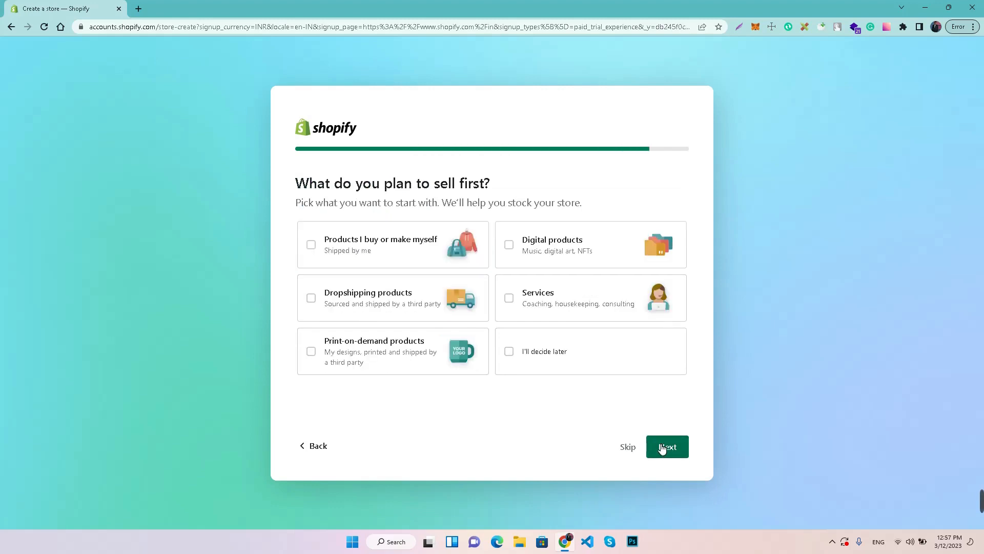
drag(295, 185, 586, 204)
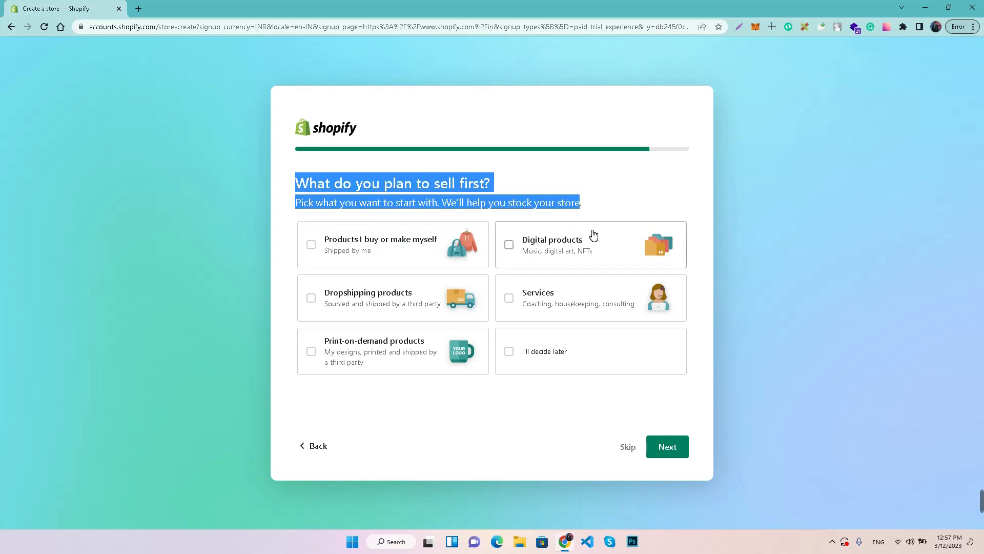
click(509, 352)
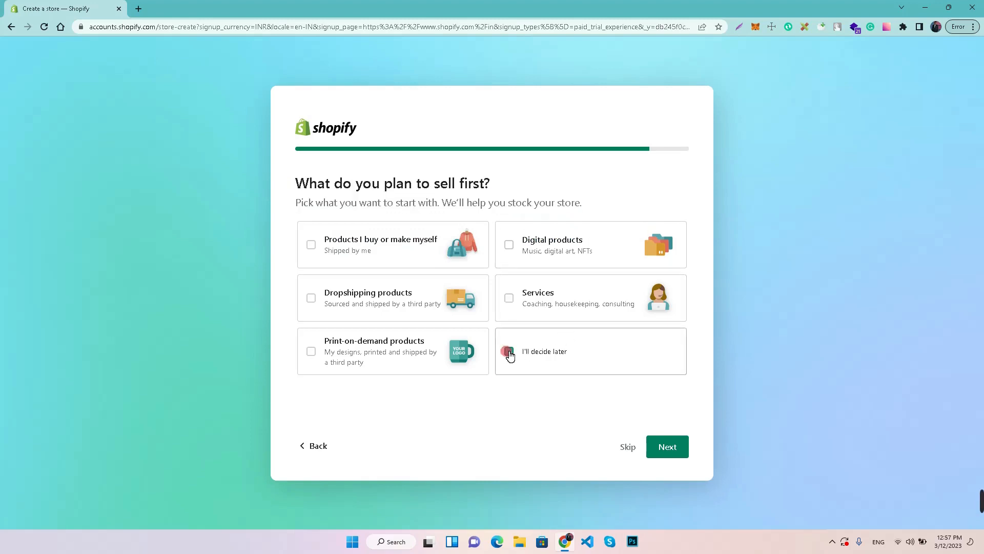
click(667, 451)
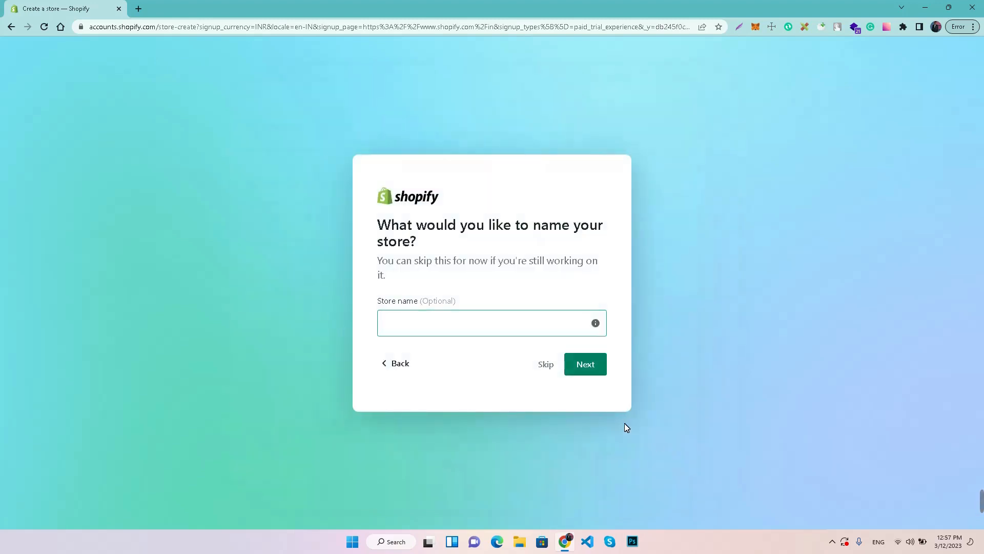
Name the store bigbazzar123 and continue.
drag(378, 301, 451, 301)
click(500, 302)
click(479, 324)
text(b)
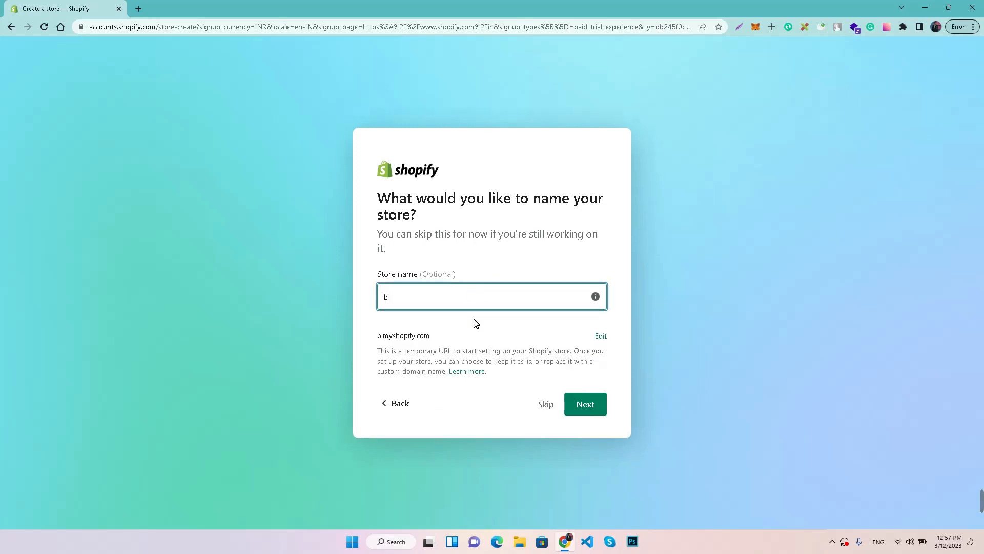
text(igbazzar)
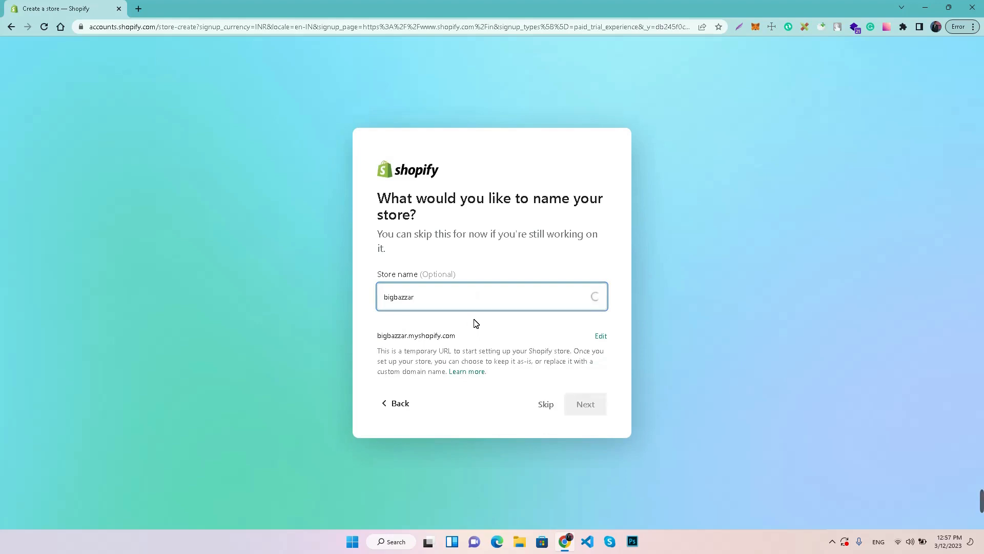
text(123)
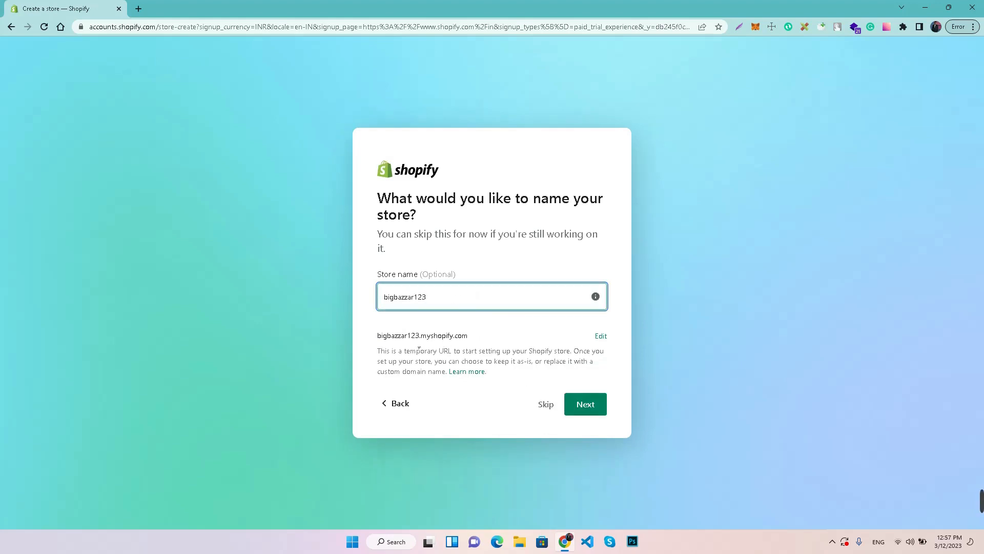
drag(385, 339, 474, 337)
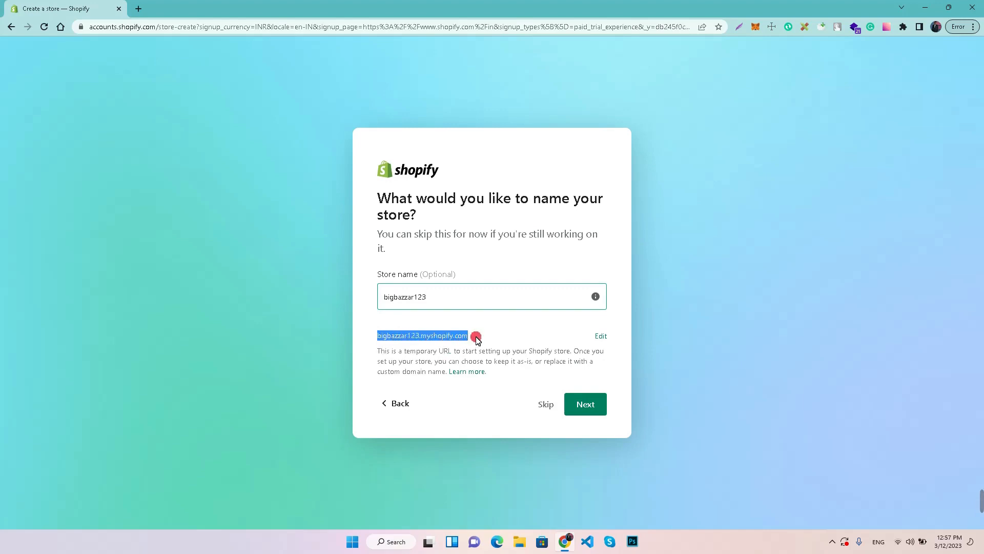
click(477, 339)
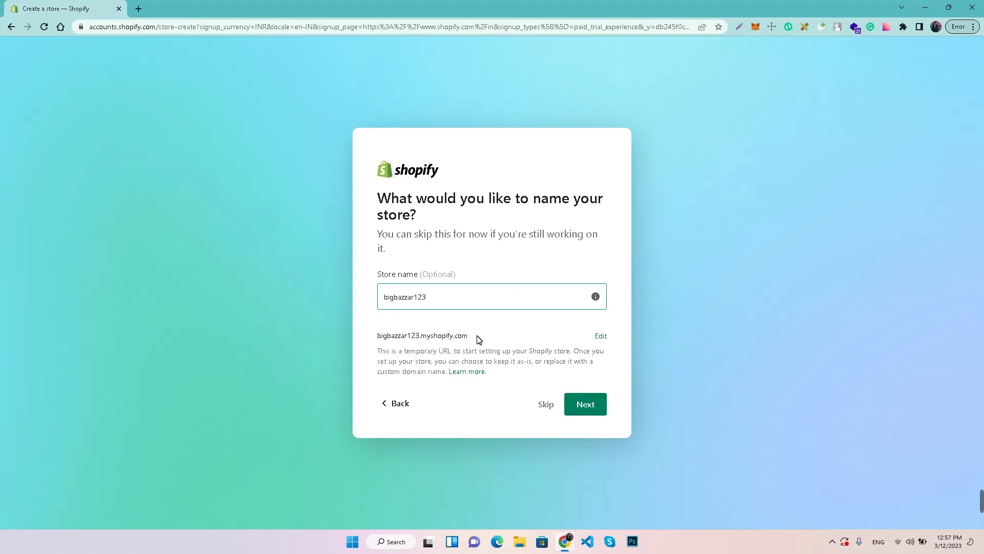
click(592, 404)
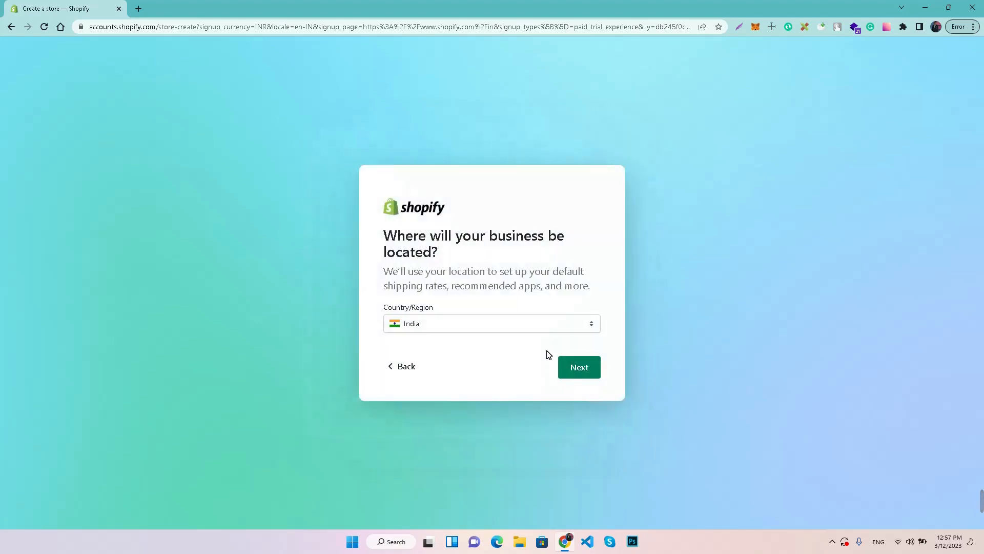
Keep India as the business country/region and continue.
click(544, 326)
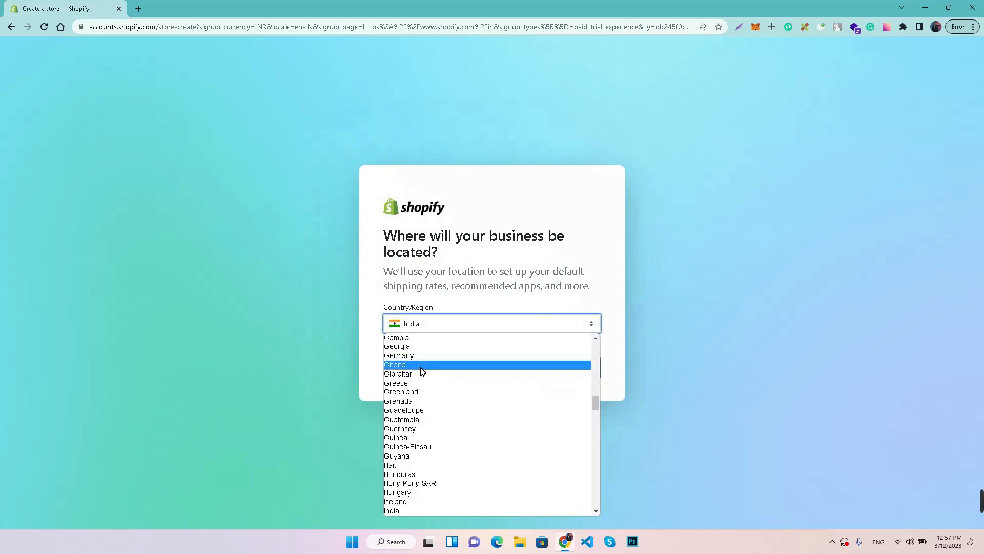
scroll(422, 414, down, 7)
scroll(423, 418, up, 14)
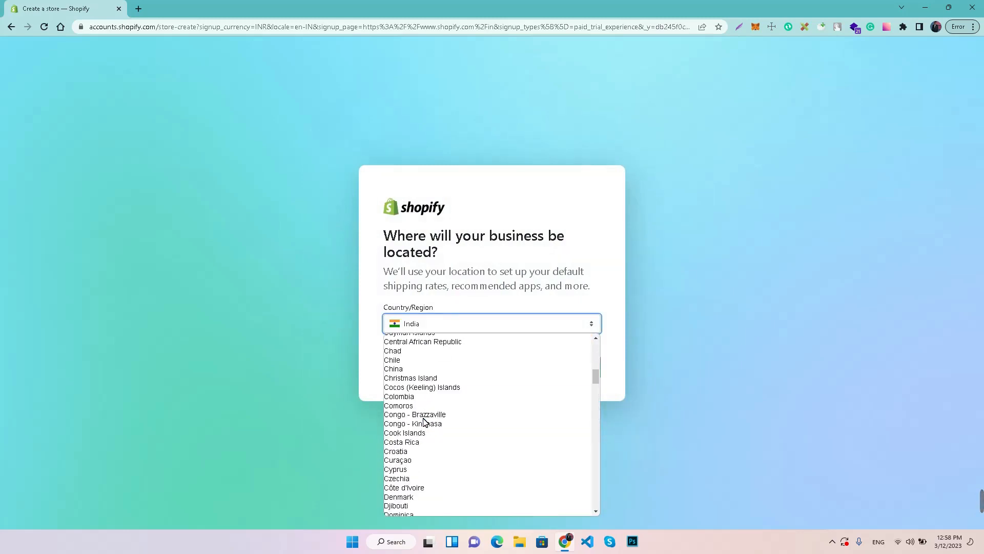
scroll(424, 417, down, 4)
click(362, 358)
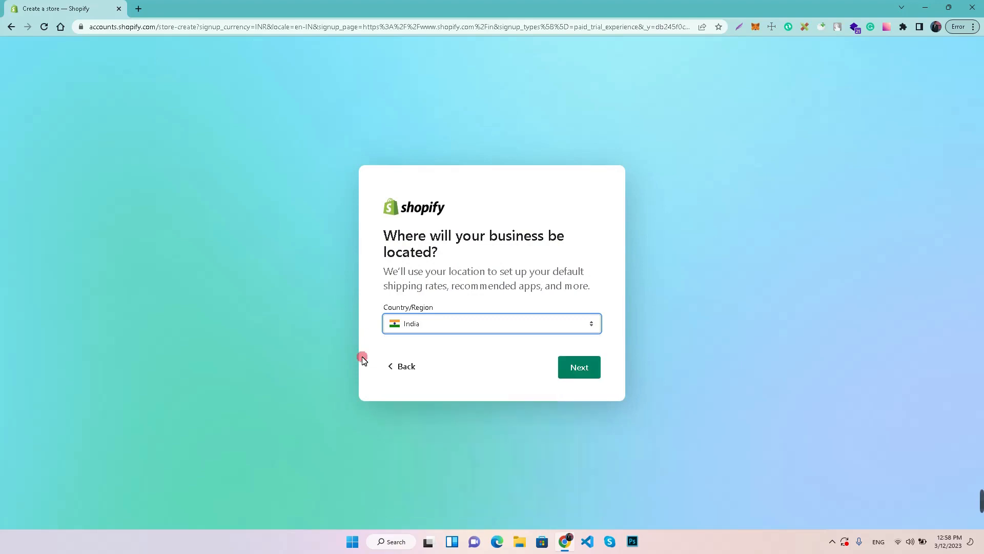
click(568, 367)
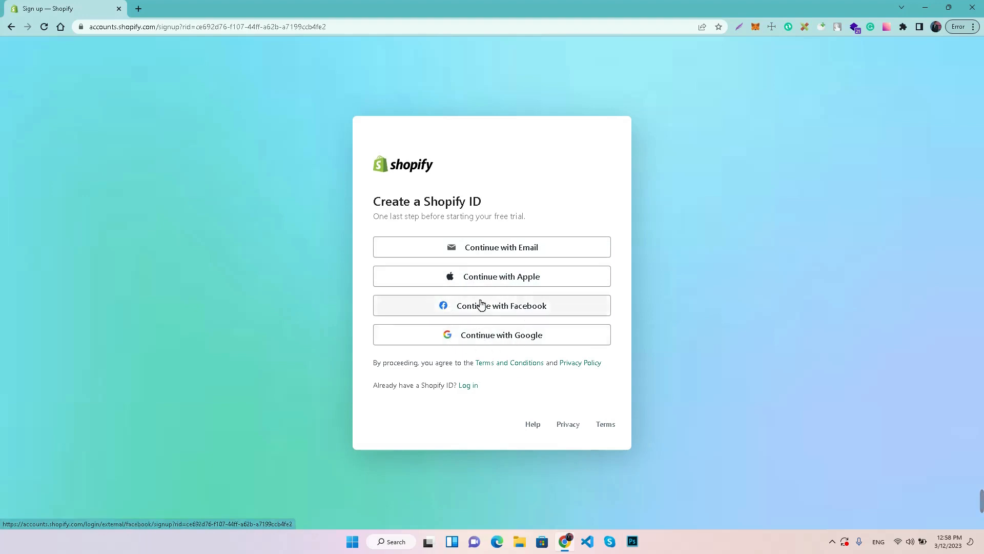
Sign up by e-mail, entering the account e-mail and a strong password, and create the Shopify ID.
click(510, 249)
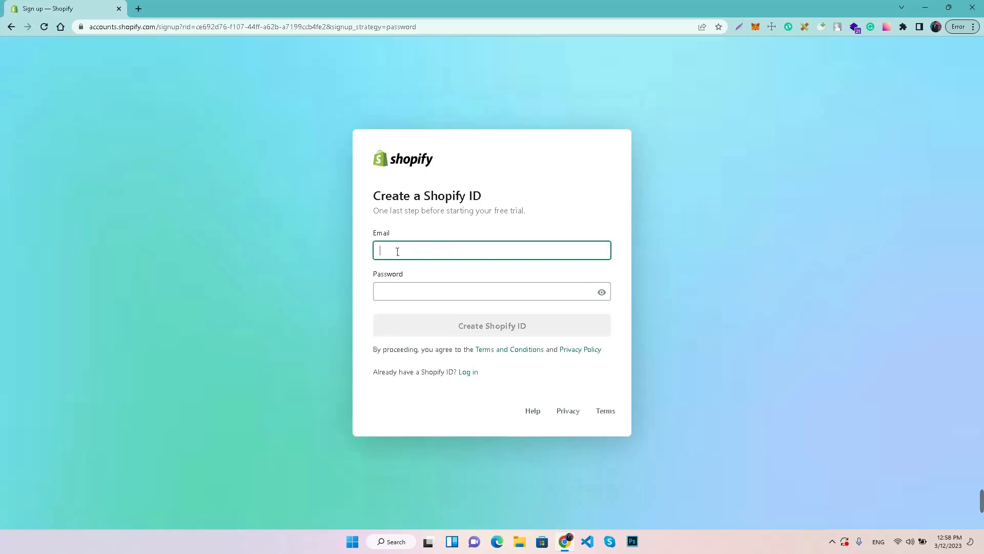
click(398, 251)
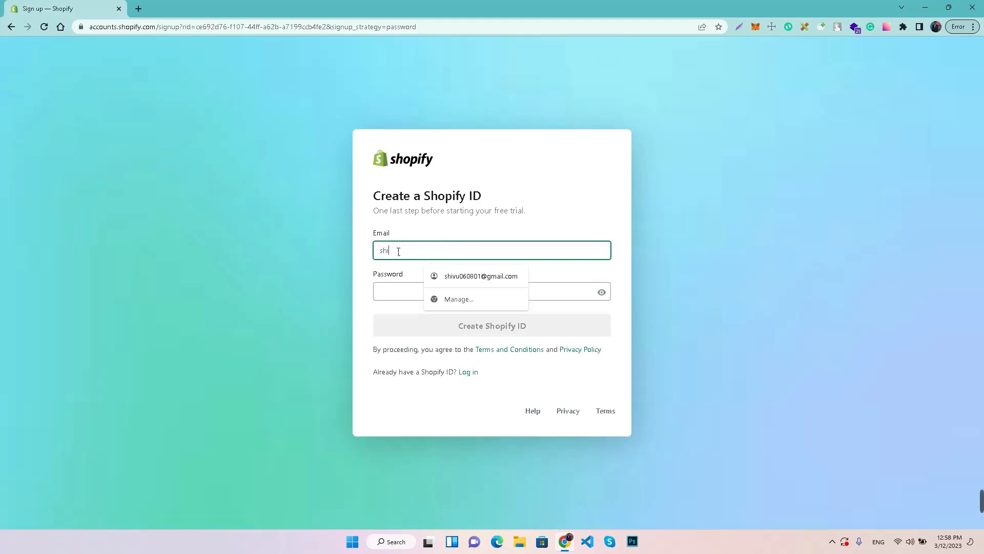
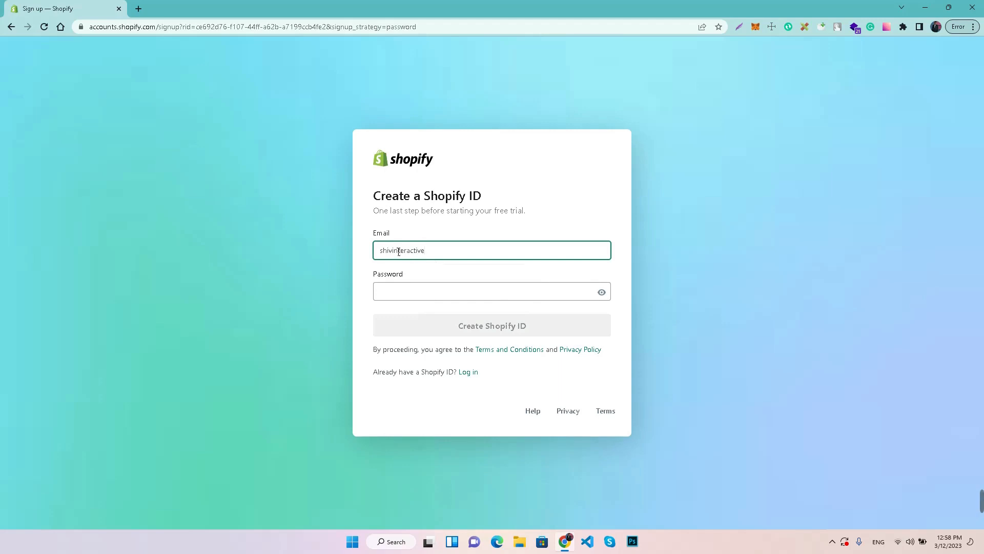
click(416, 292)
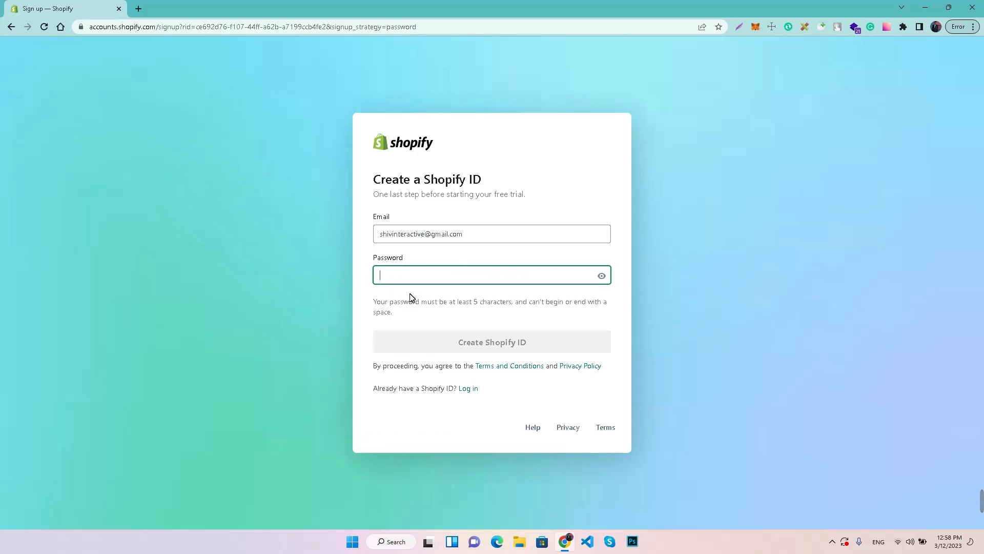
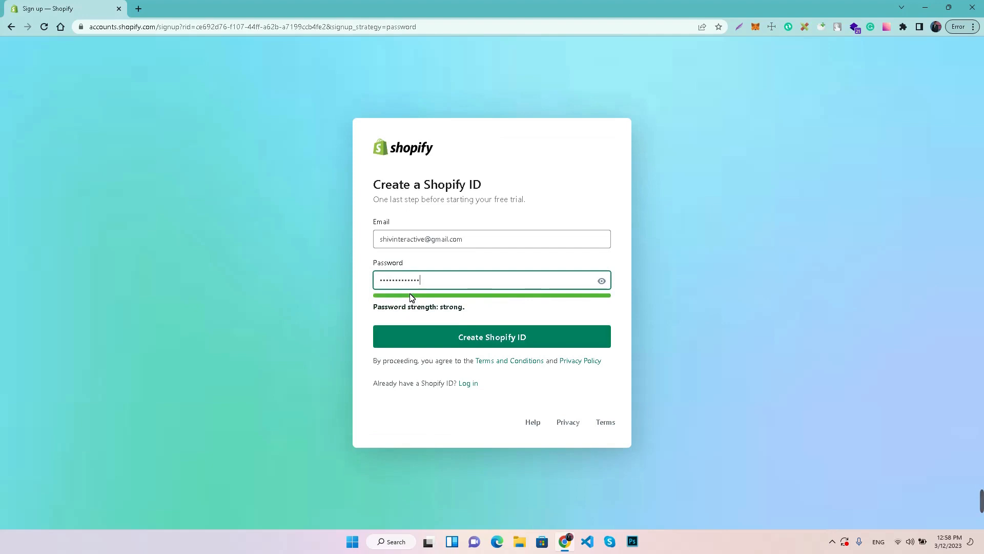
click(513, 340)
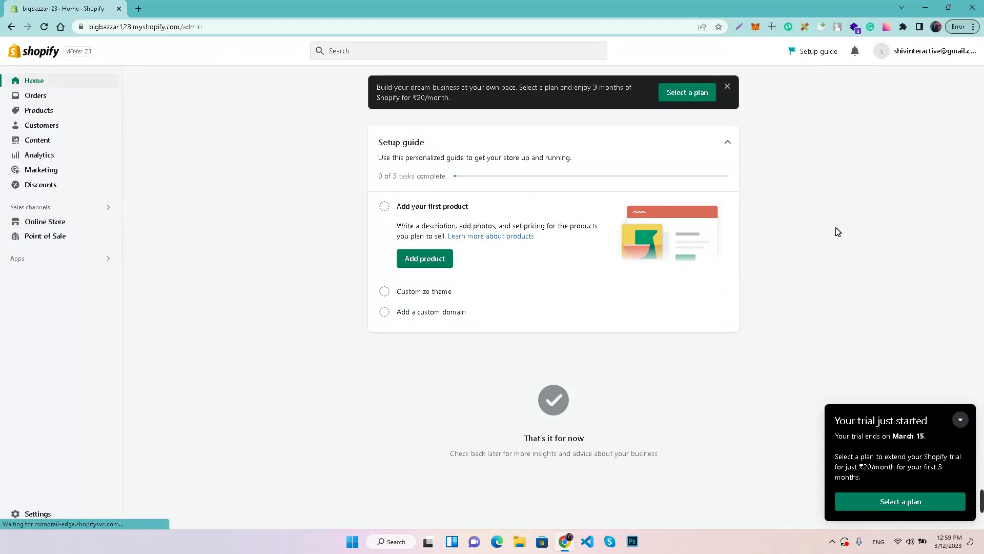
Open the Orders page, which shows the empty orders state.
click(35, 97)
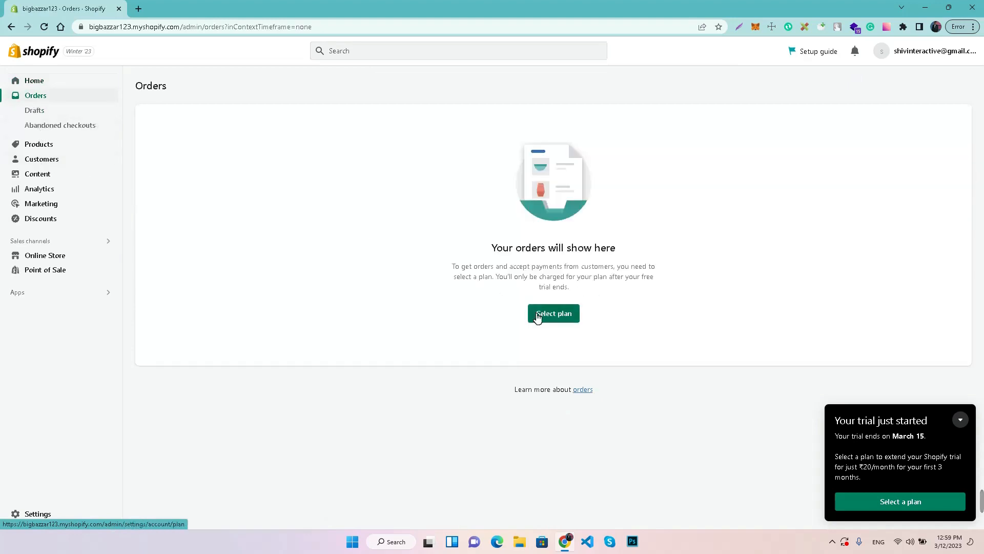
Go to Products and start adding a new product.
click(46, 147)
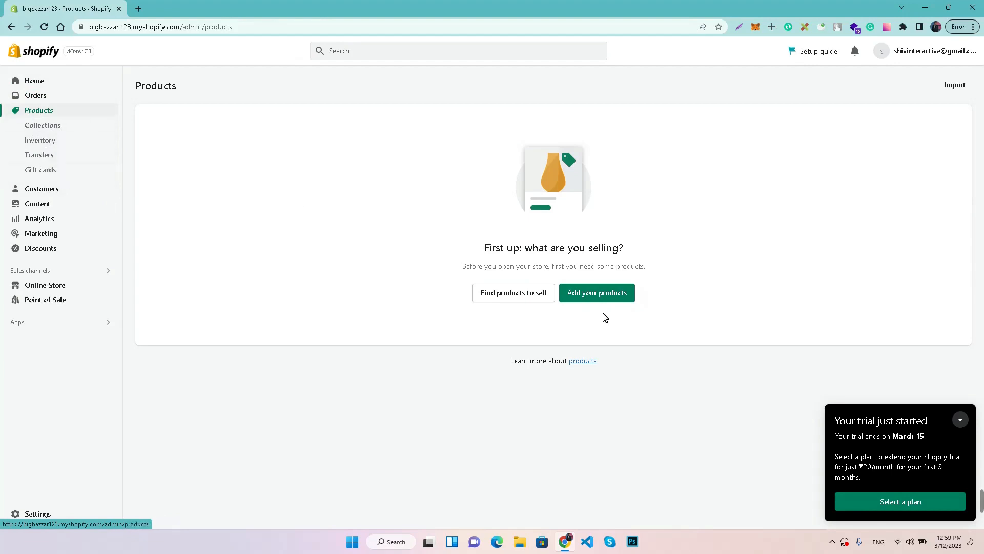
click(595, 295)
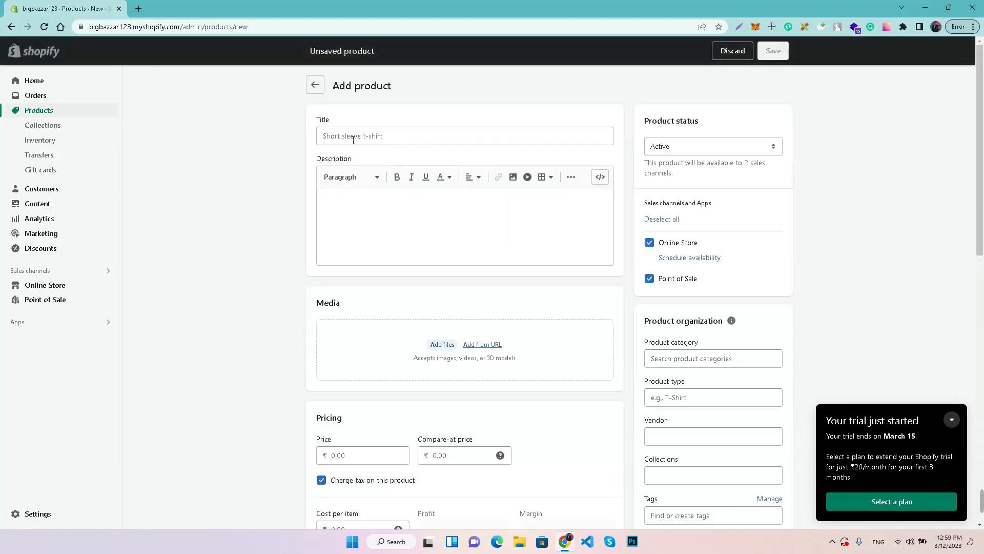
Review the Title, Description, Media and Inventory sections of the Add product form.
drag(308, 122, 333, 122)
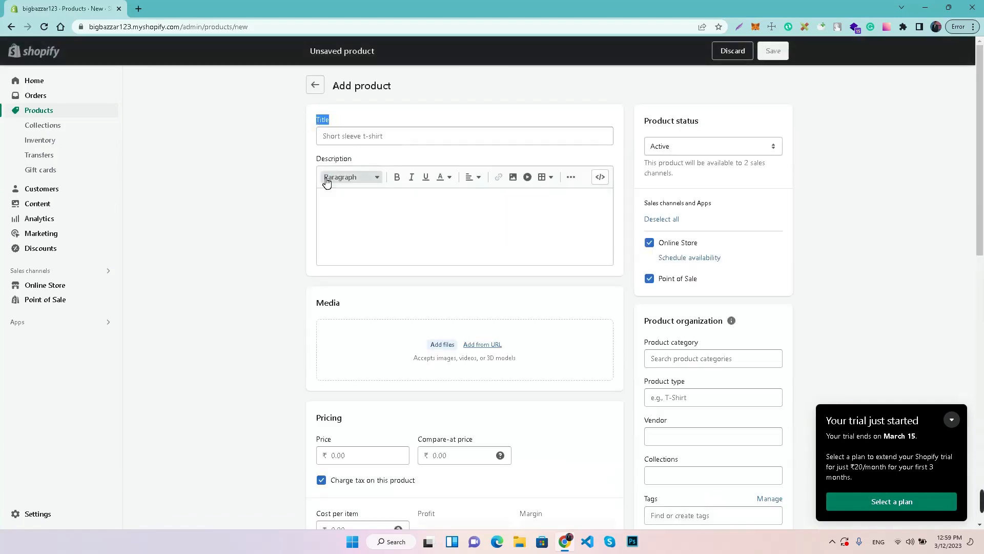
drag(308, 157, 347, 161)
drag(313, 303, 348, 332)
scroll(343, 314, down, 2)
scroll(348, 332, down, 4)
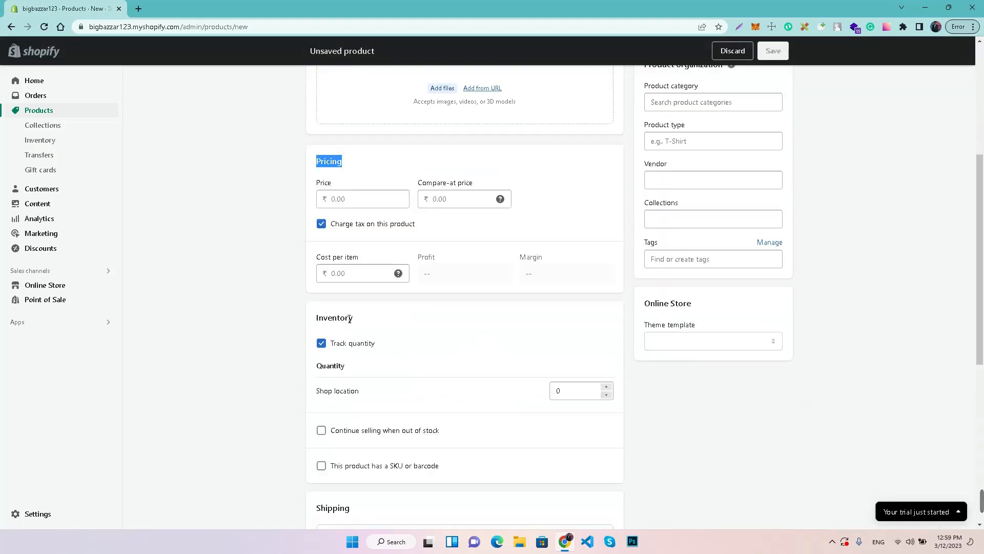
drag(315, 321, 361, 320)
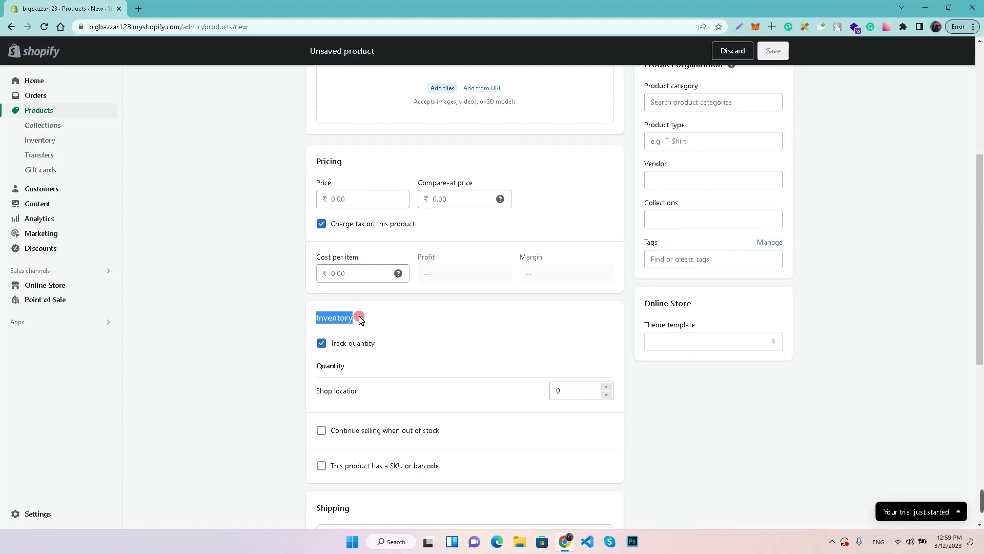
click(374, 335)
Review the Quantity and Variants sections further down the form.
scroll(374, 334, down, 5)
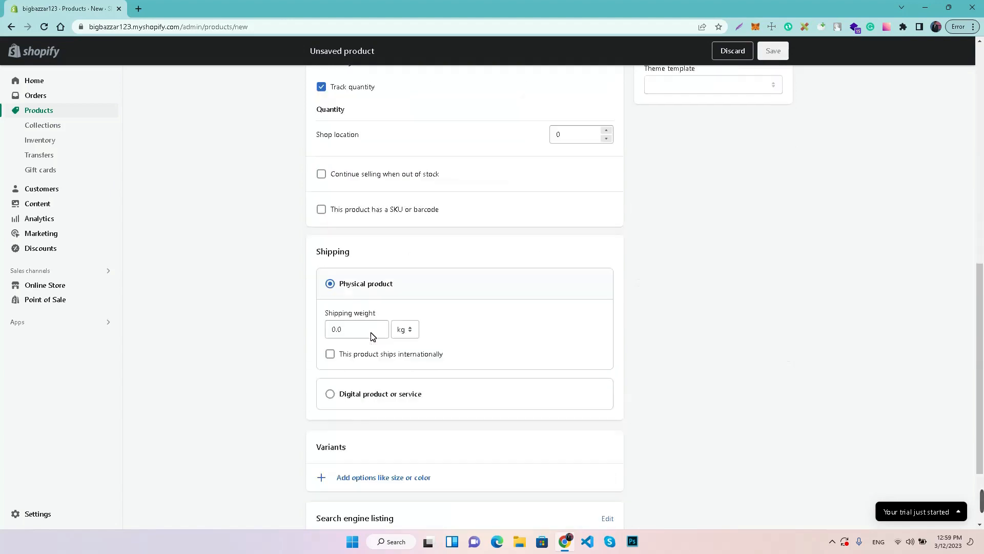
drag(316, 109, 345, 115)
drag(314, 252, 361, 248)
scroll(359, 257, down, 2)
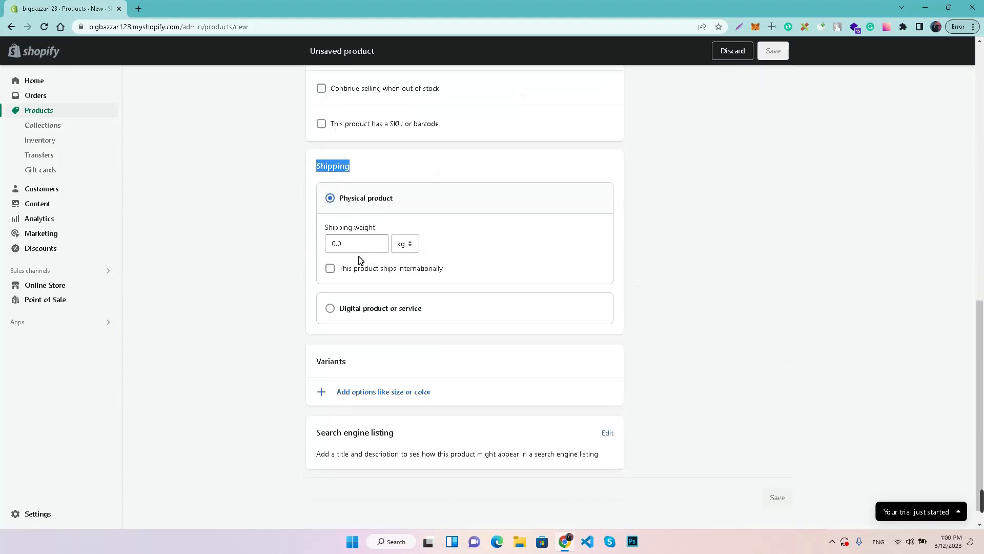
drag(351, 362, 362, 353)
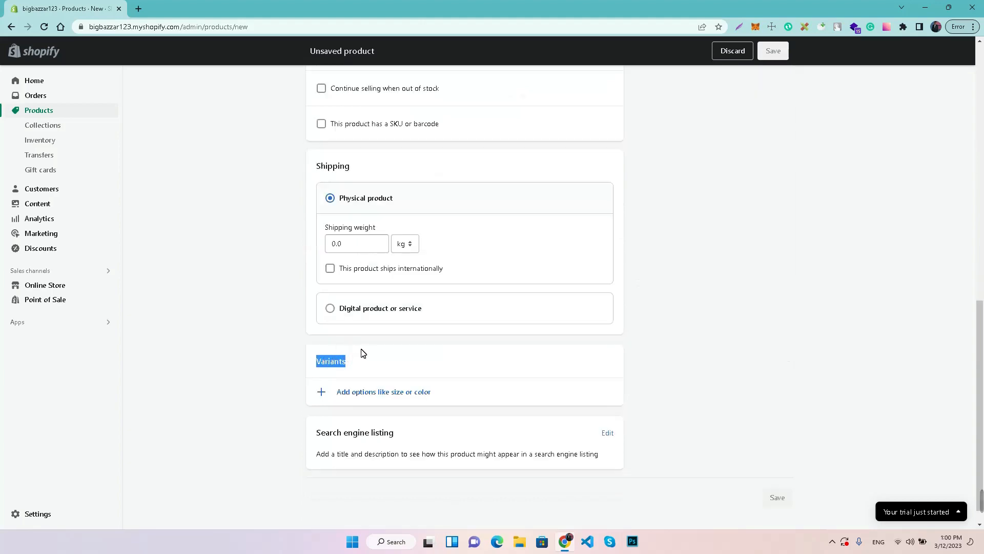
scroll(573, 384, up, 15)
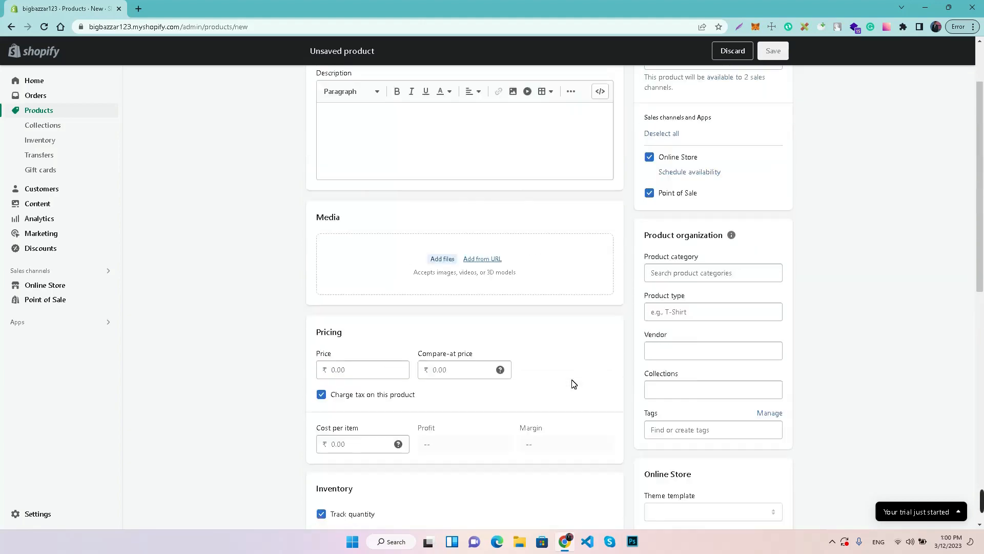
Keep product status Active, check the Collections suggestions, and go to the Collections list.
click(698, 150)
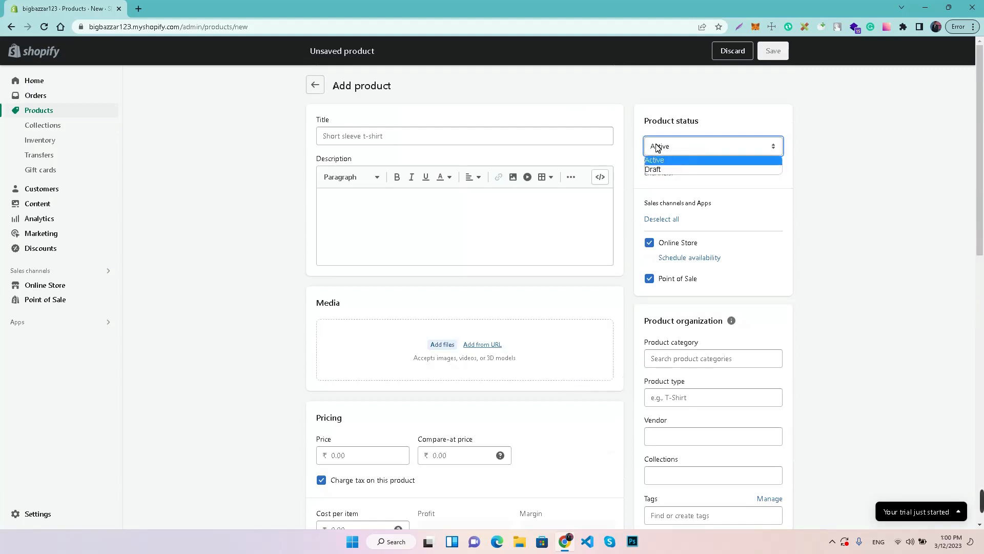
click(669, 148)
scroll(682, 209, down, 2)
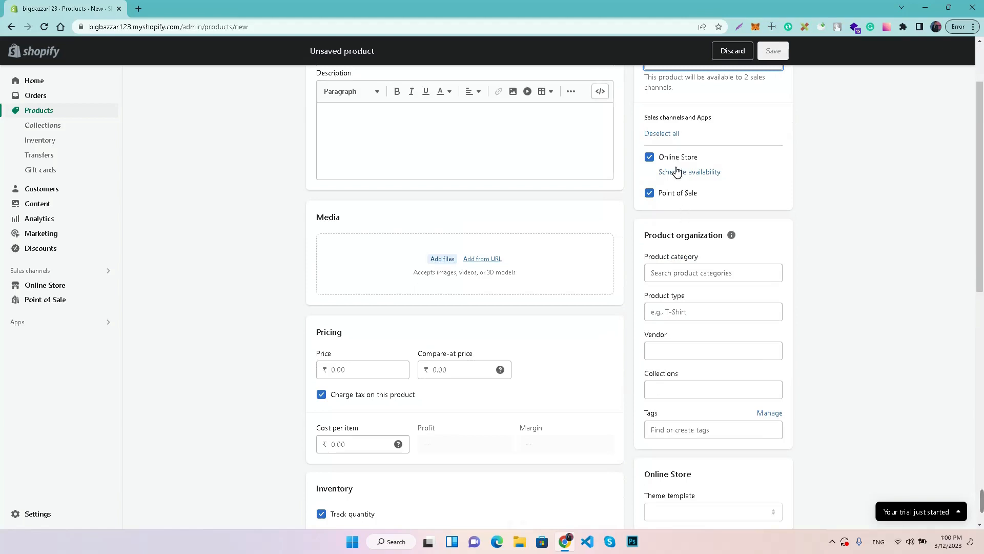
scroll(668, 249, down, 2)
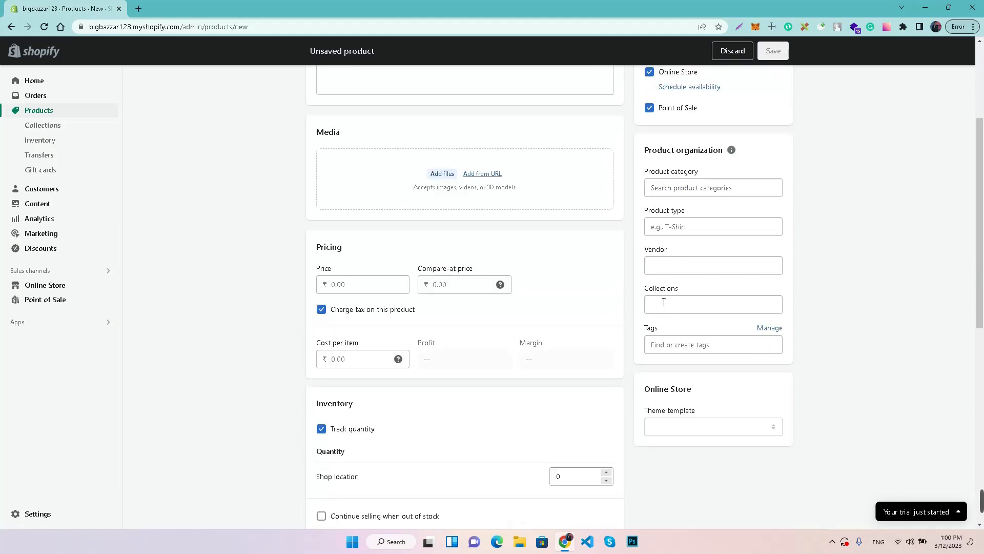
drag(644, 291, 680, 289)
click(679, 312)
click(820, 307)
scroll(729, 434, down, 4)
scroll(729, 433, up, 6)
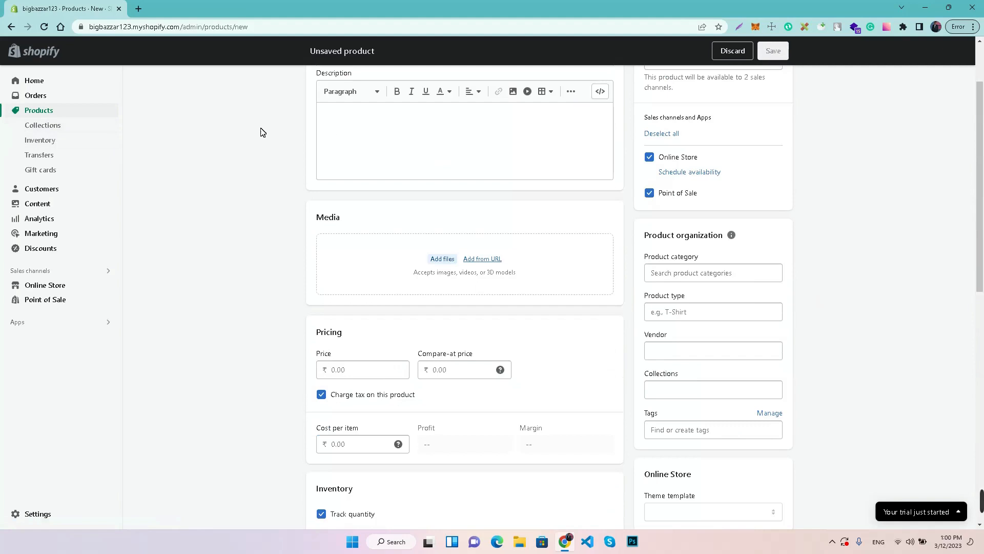
click(51, 128)
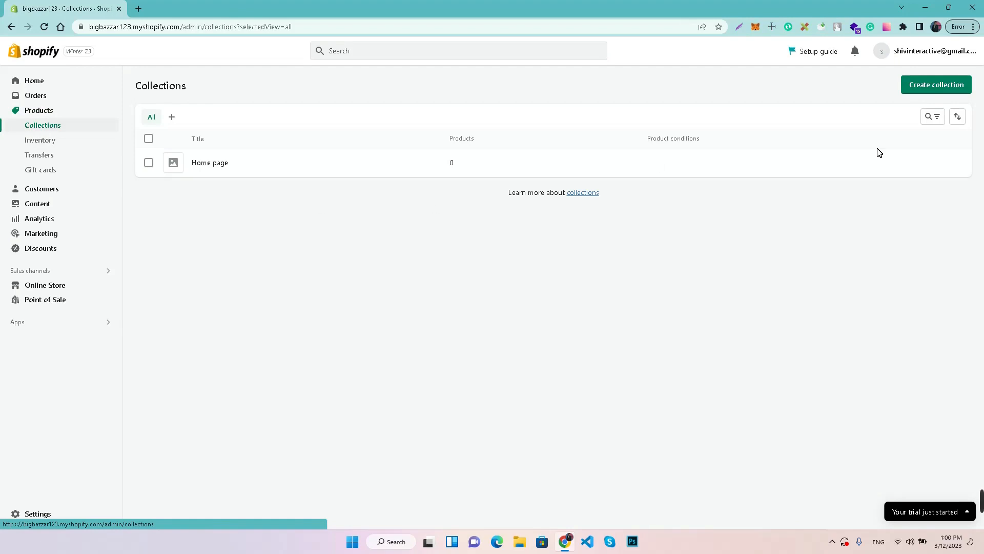
Start a new collection, set its type to Manual, then go to Inventory without saving.
click(957, 89)
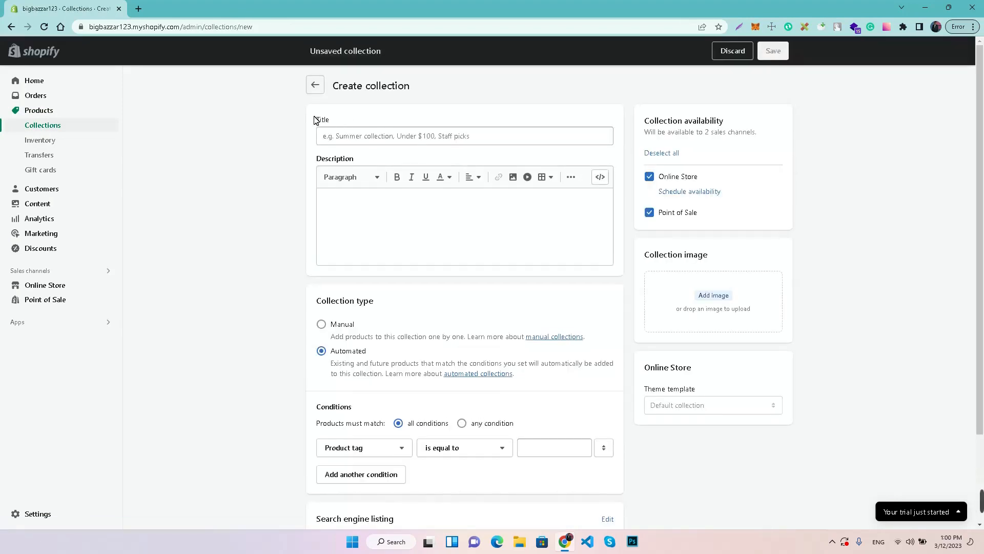
drag(314, 120, 334, 126)
drag(318, 160, 363, 159)
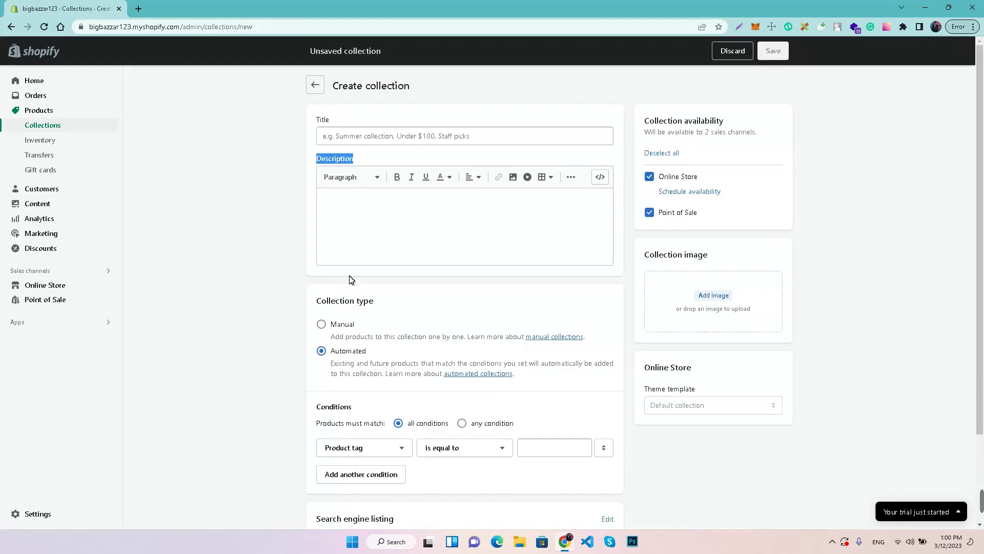
drag(311, 306, 389, 306)
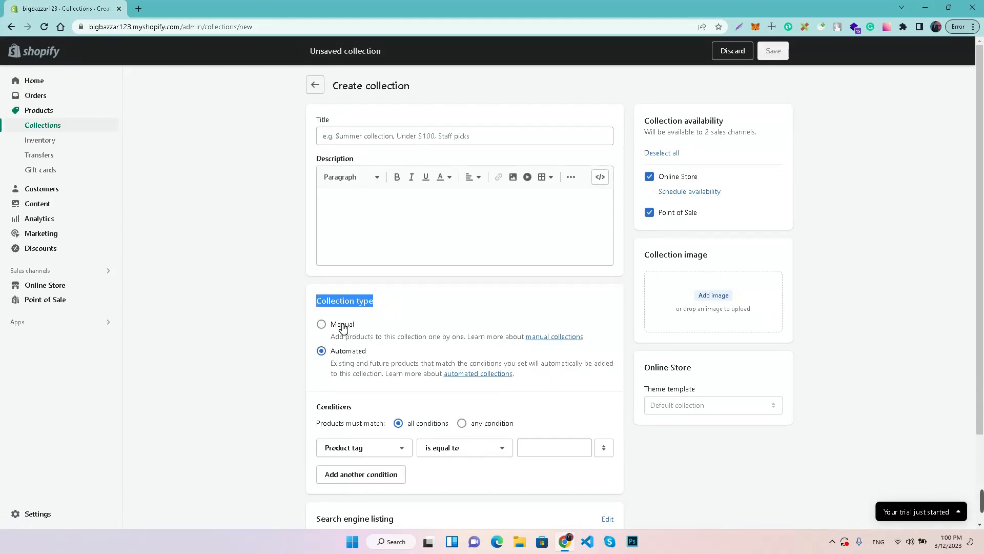
click(321, 324)
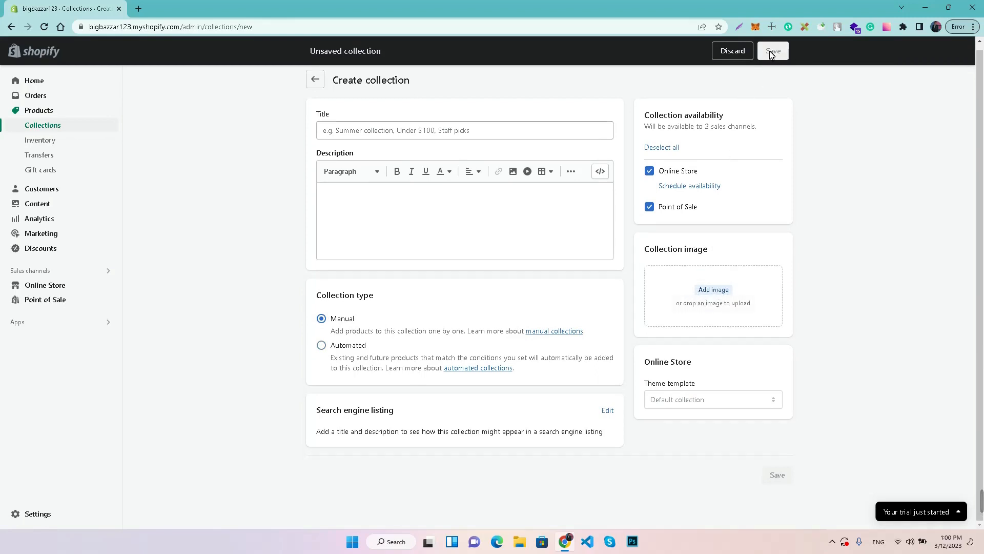
click(52, 138)
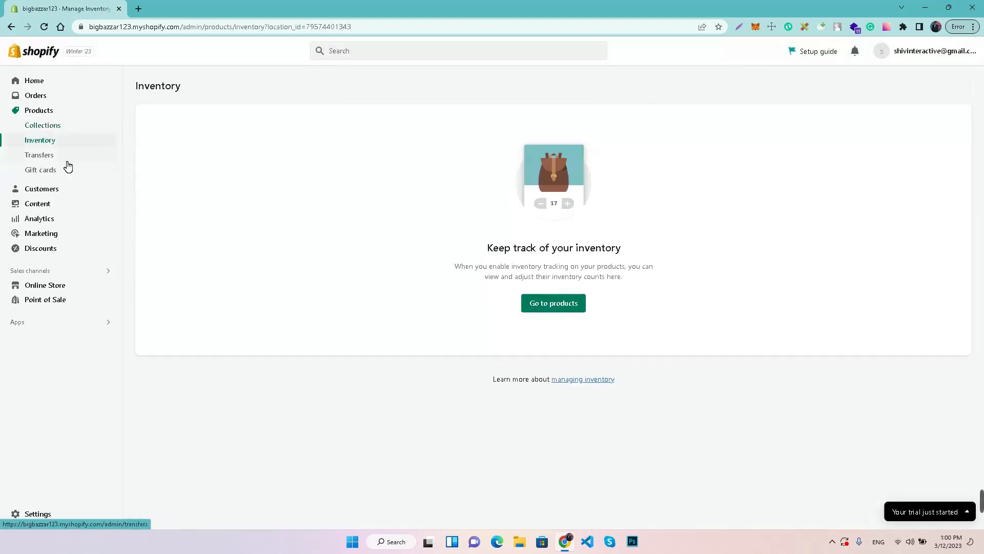
Visit the Transfers and Gift cards pages, noting the gift cards introduction.
click(44, 156)
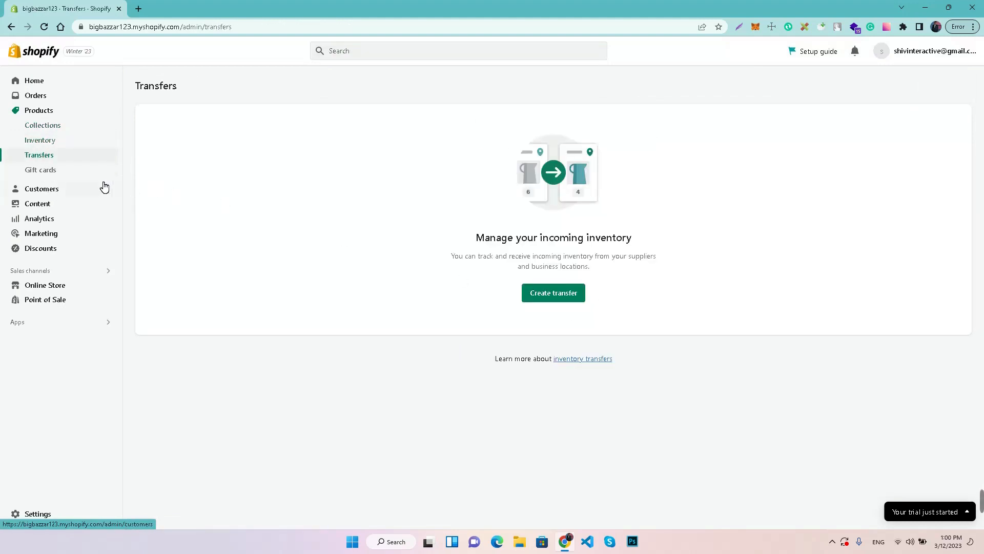
click(62, 171)
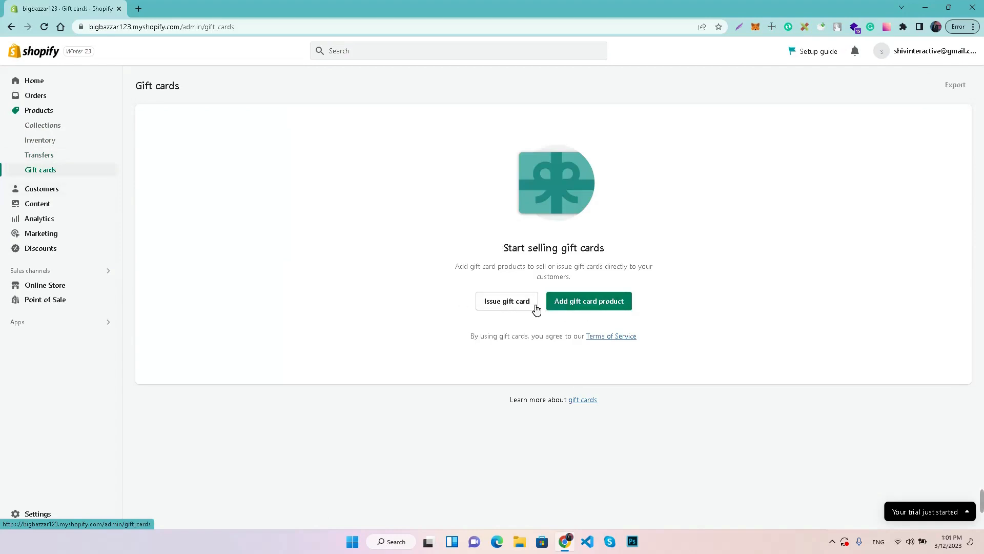
drag(503, 247, 579, 277)
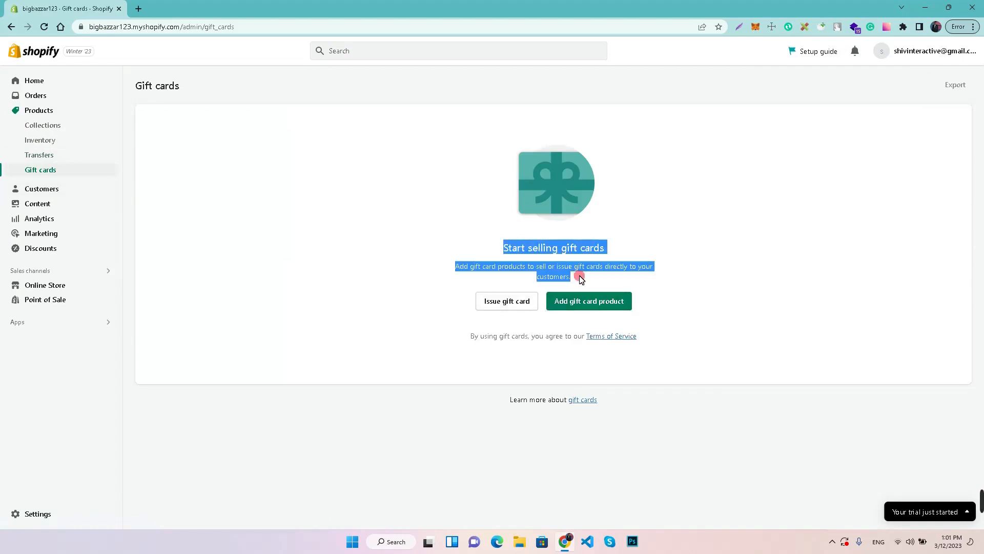
click(579, 277)
View the Customers page introduction, then go to the Content section.
click(63, 191)
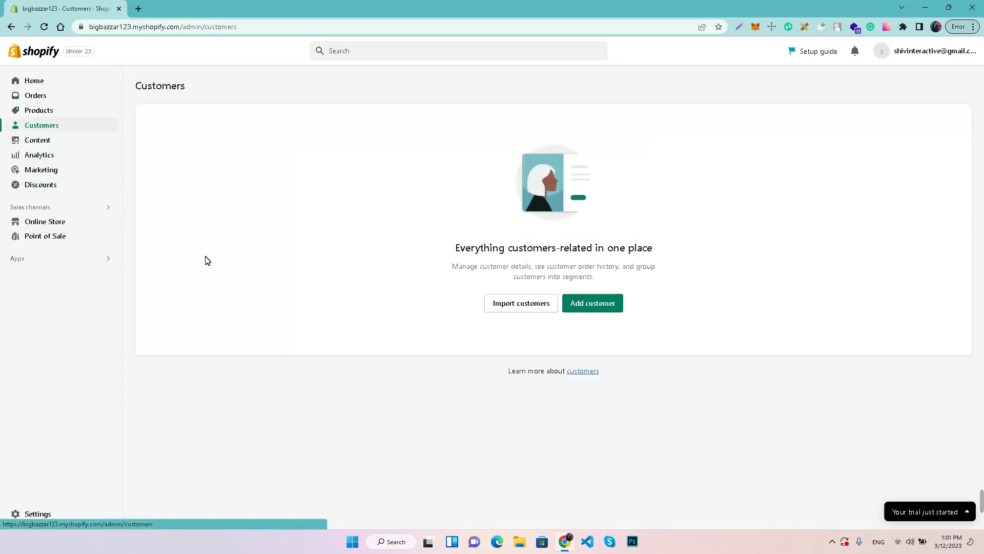
drag(432, 249, 604, 282)
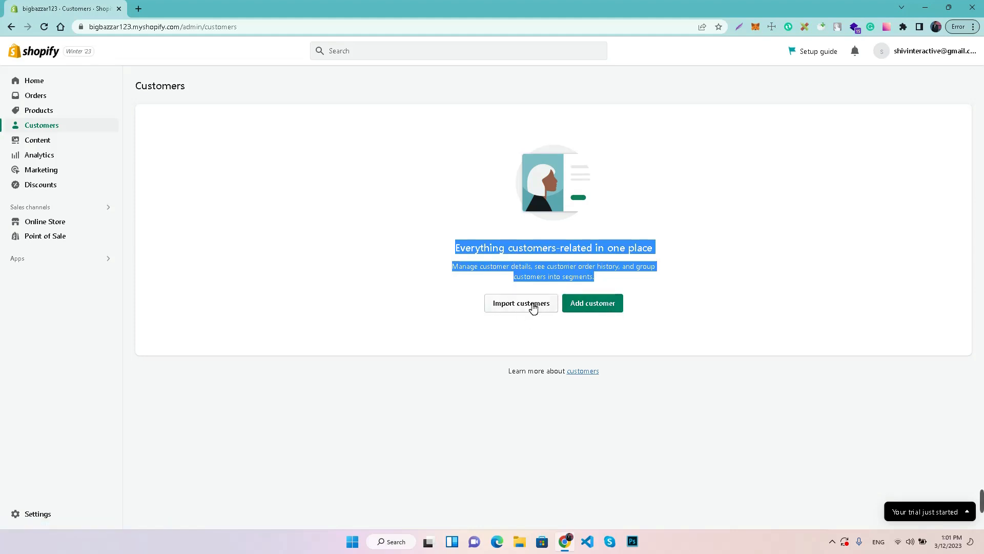
click(391, 303)
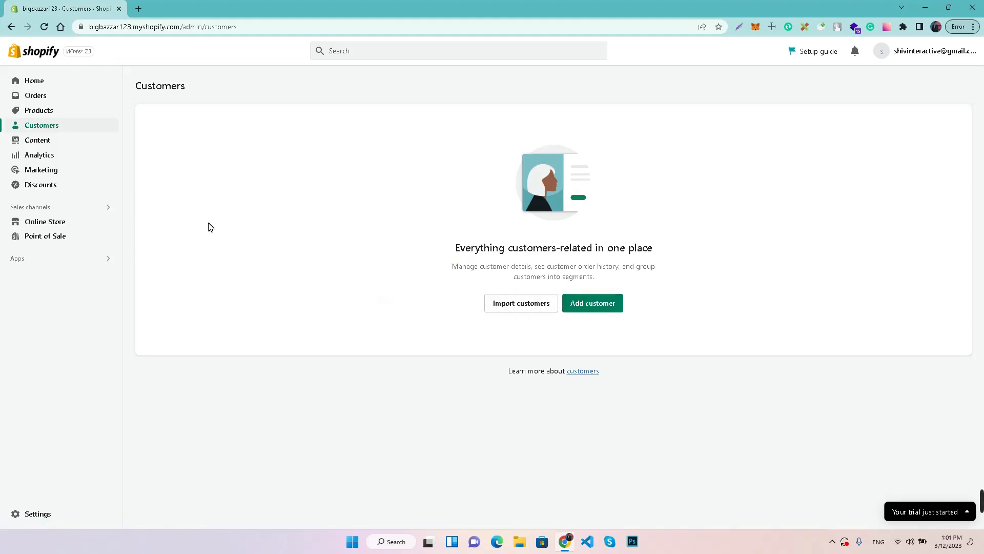
click(53, 144)
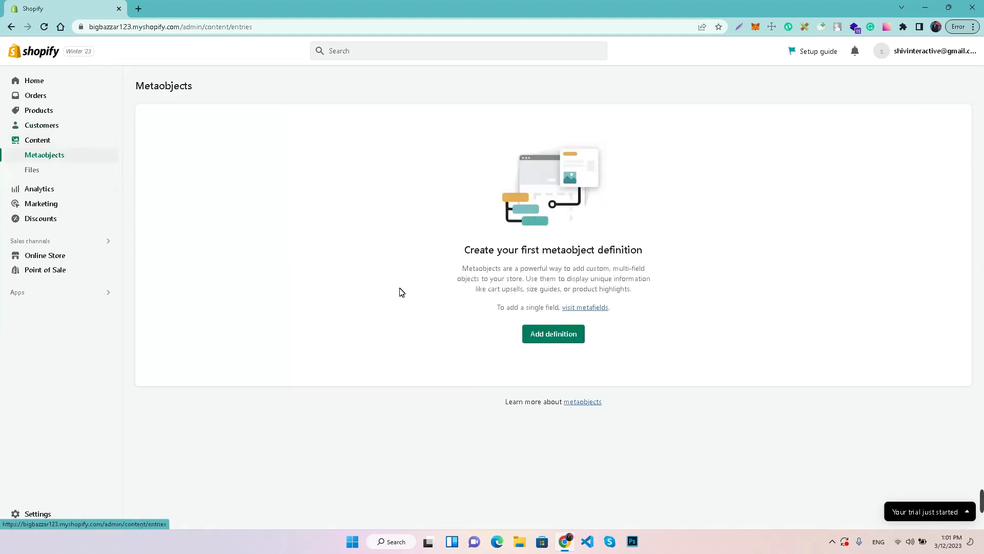
View the empty Files page, then open Analytics showing ₹0.00 sales and 0 sessions today.
click(30, 170)
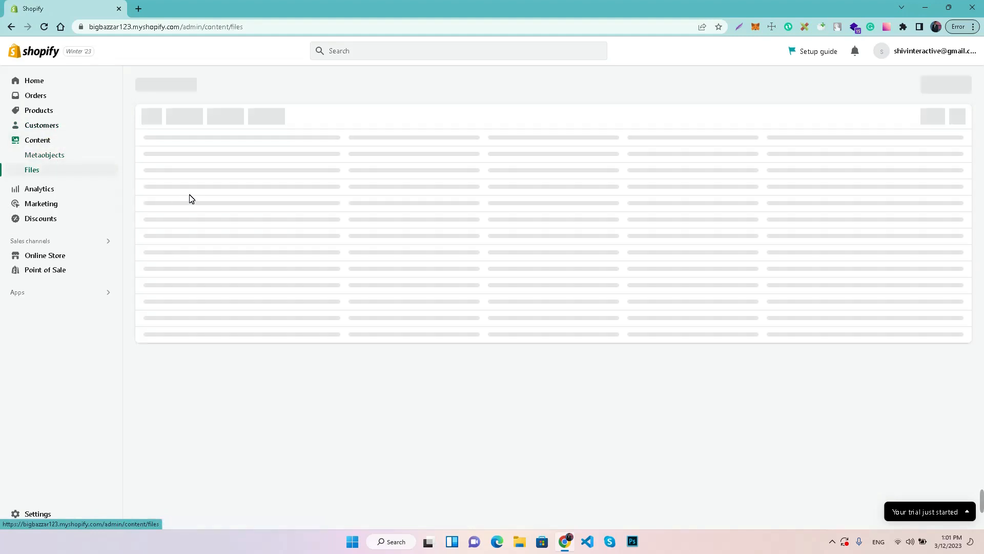
drag(482, 270, 644, 294)
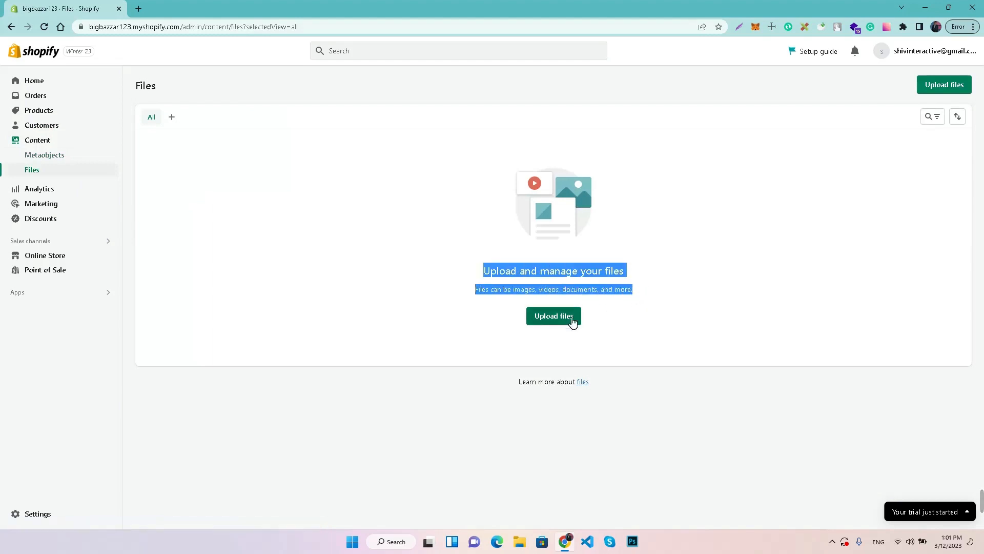
click(618, 325)
click(43, 194)
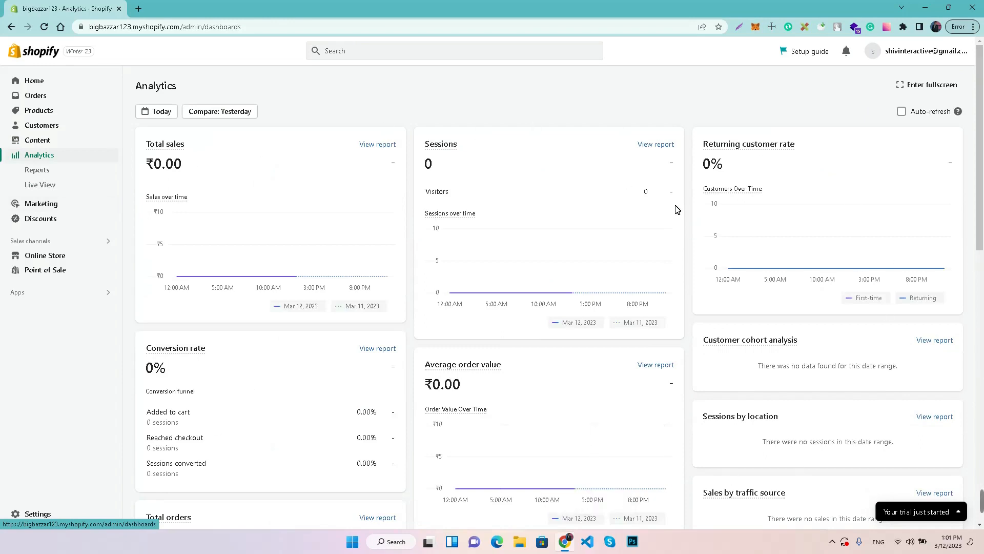
Pass through the Marketing and Discounts pages to the Themes page listing Dawn 8.0.1.
click(41, 204)
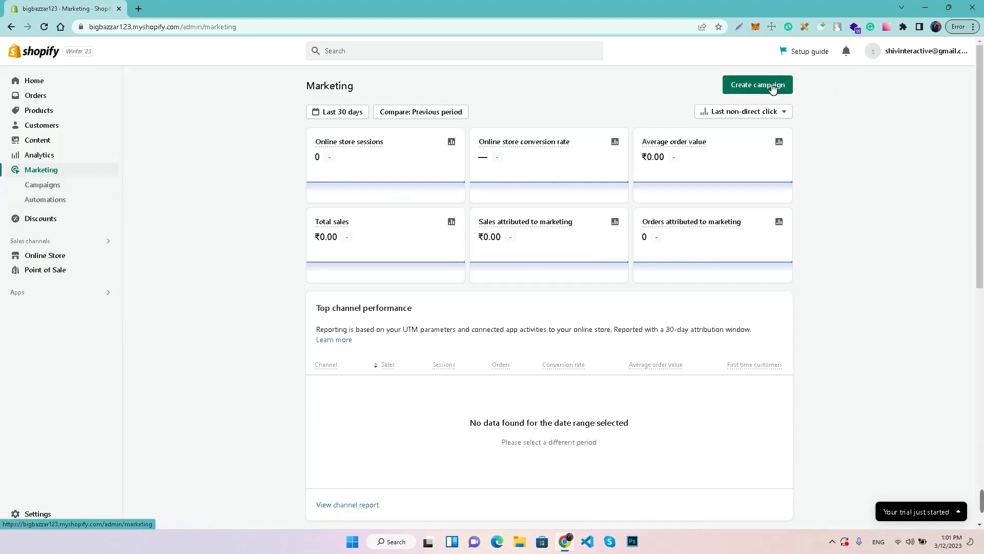
click(41, 219)
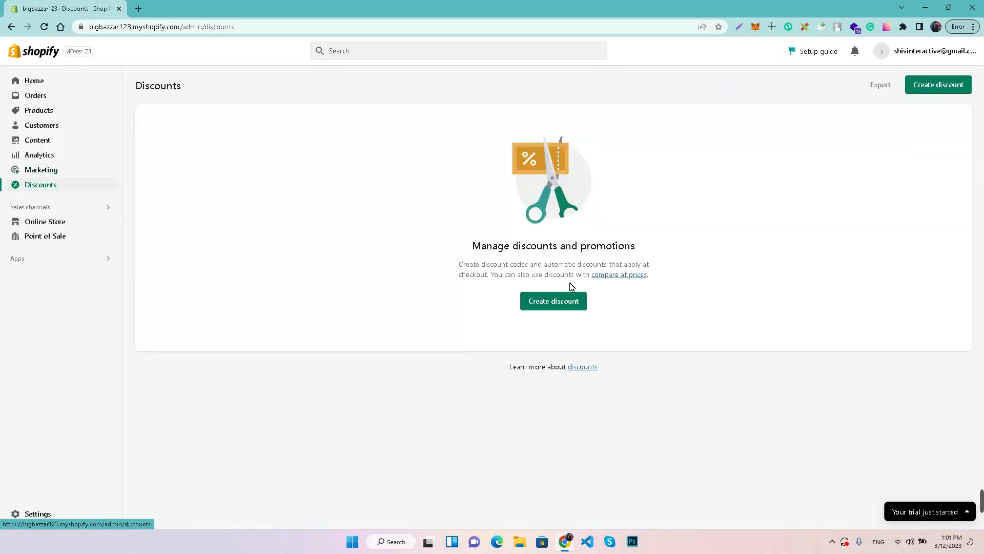
drag(469, 245, 687, 285)
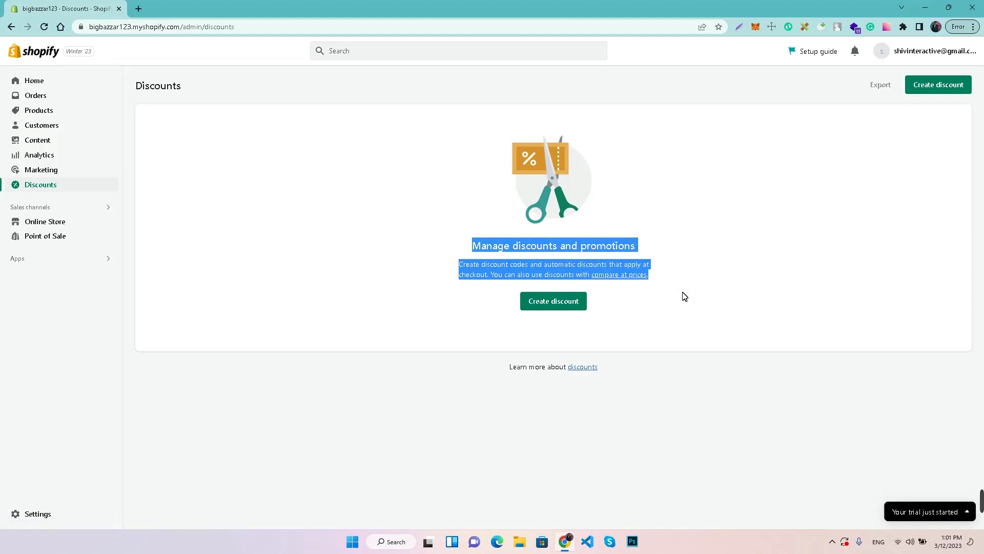
click(682, 293)
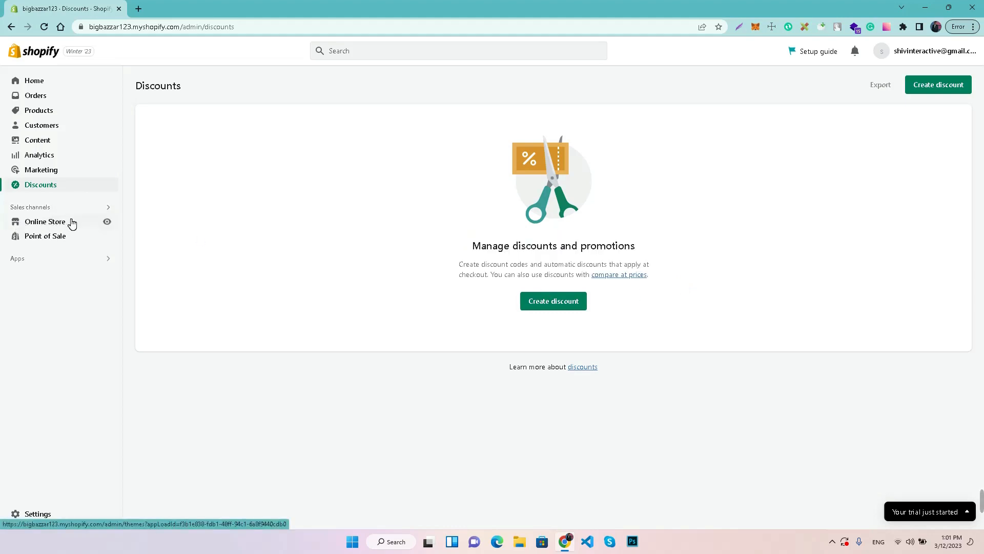
click(31, 222)
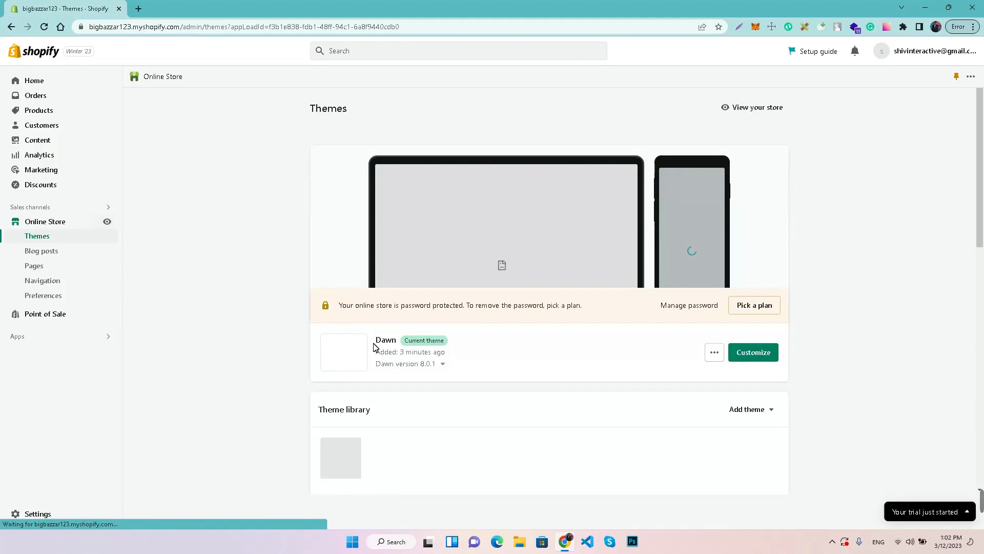
Preview the current Dawn theme from its actions menu in a new storefront tab.
drag(376, 340, 402, 340)
click(553, 337)
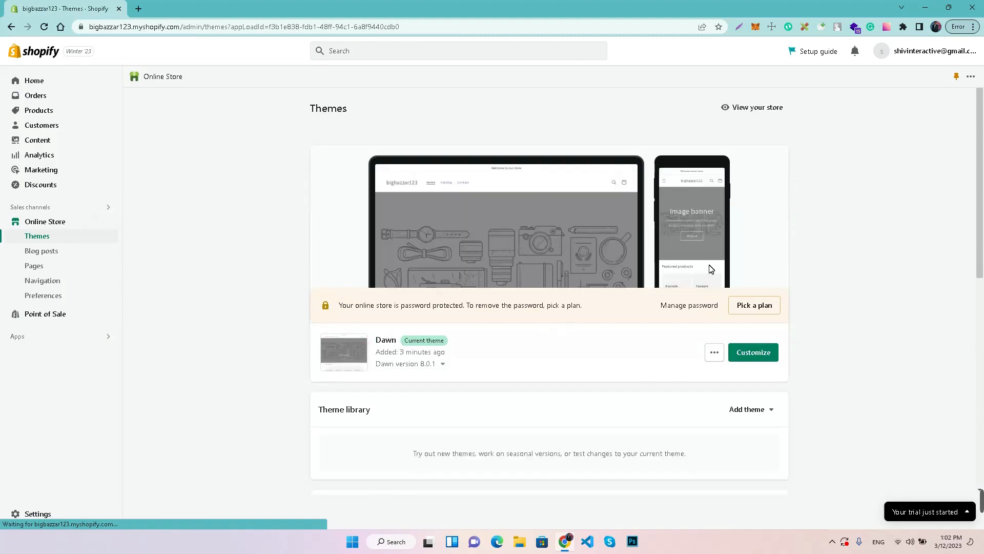
scroll(712, 269, down, 3)
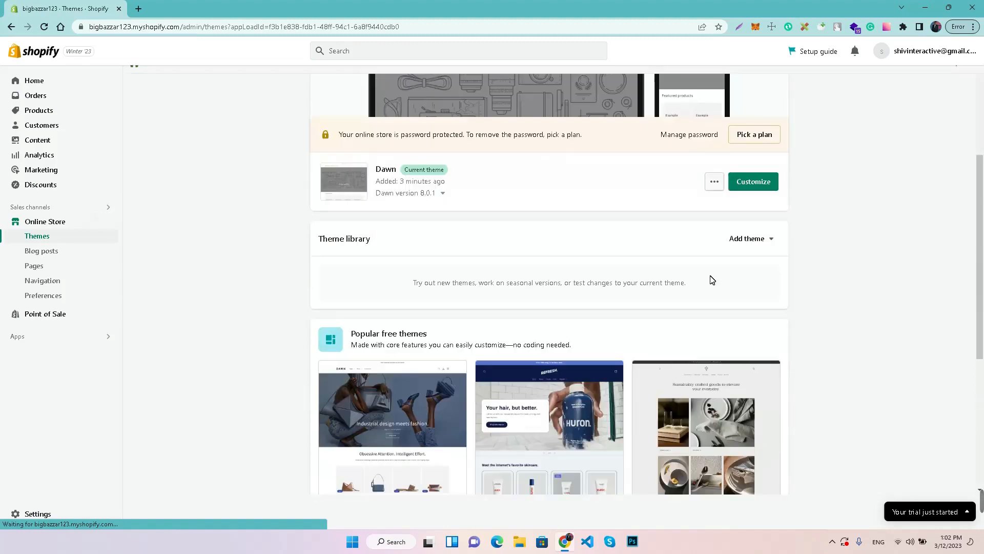
click(763, 187)
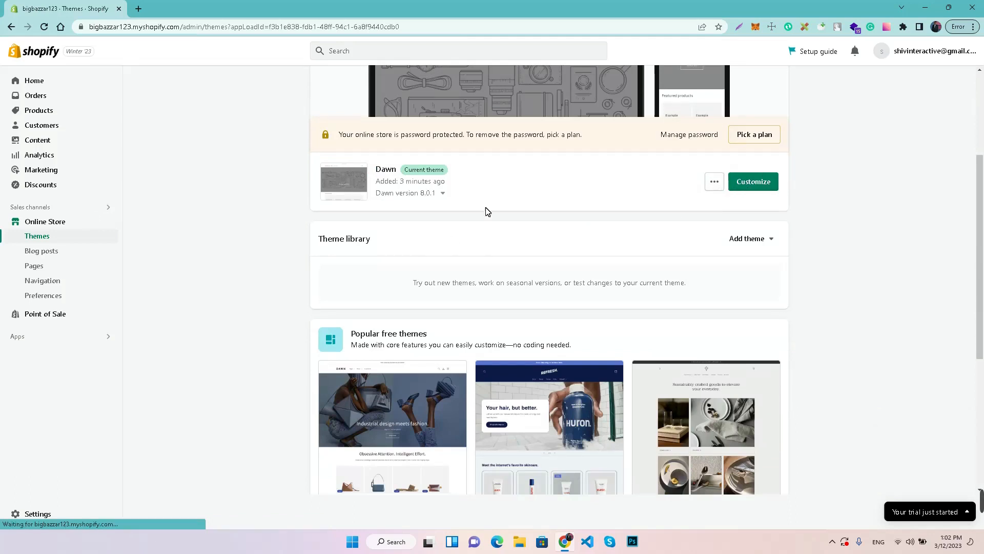
click(718, 185)
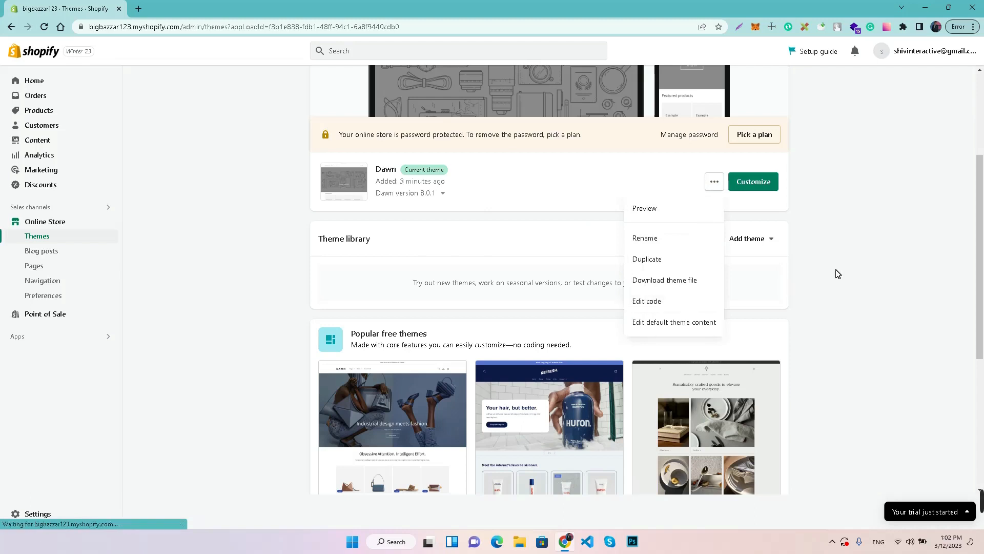
click(903, 255)
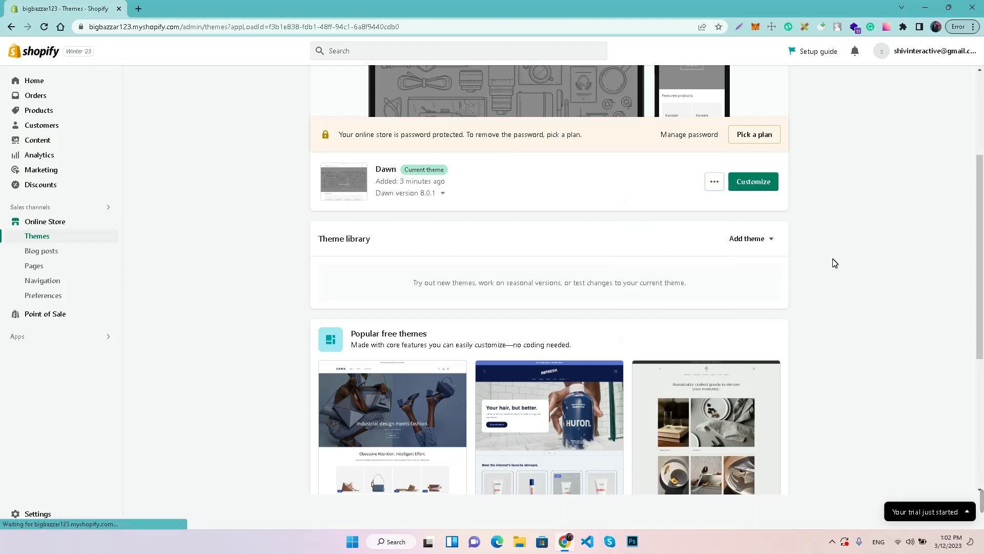
click(715, 182)
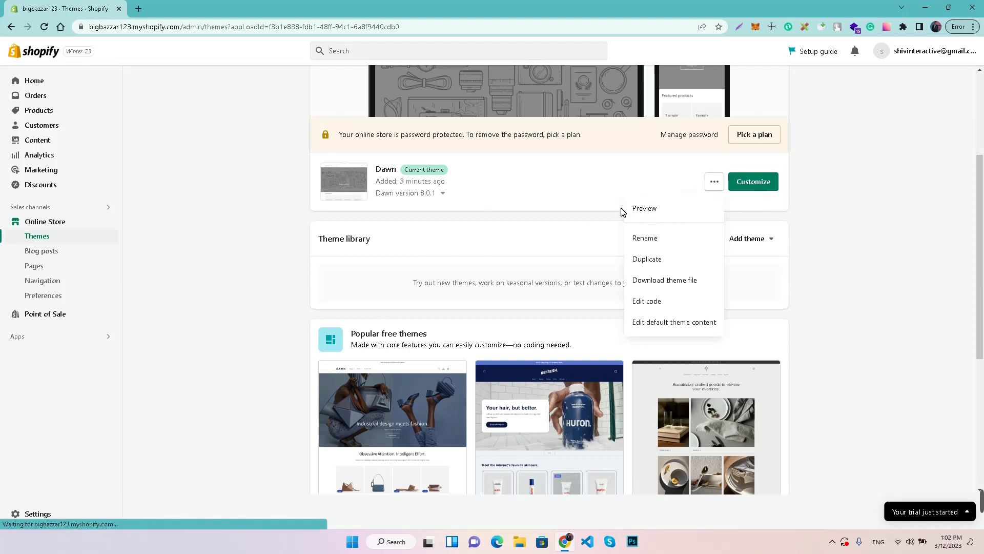
click(652, 213)
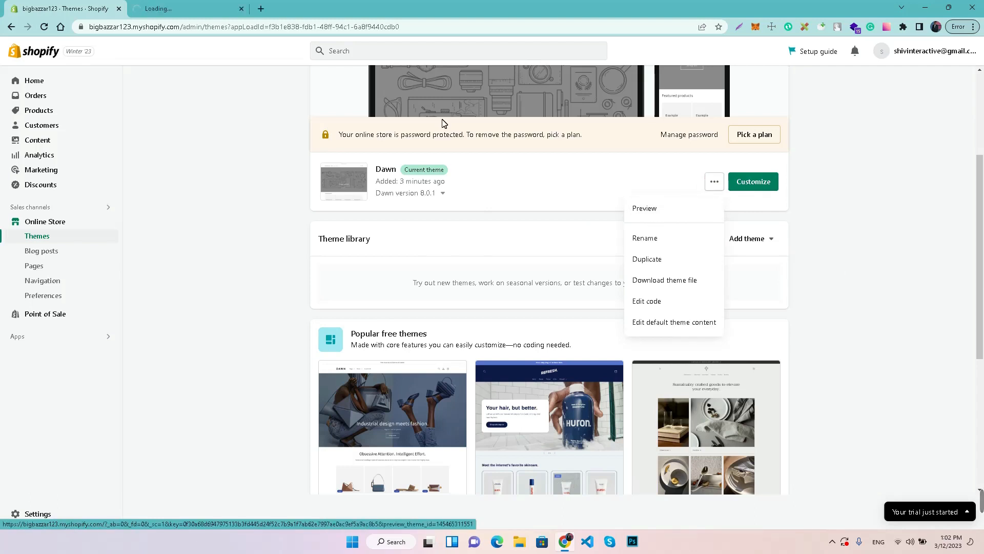
click(189, 8)
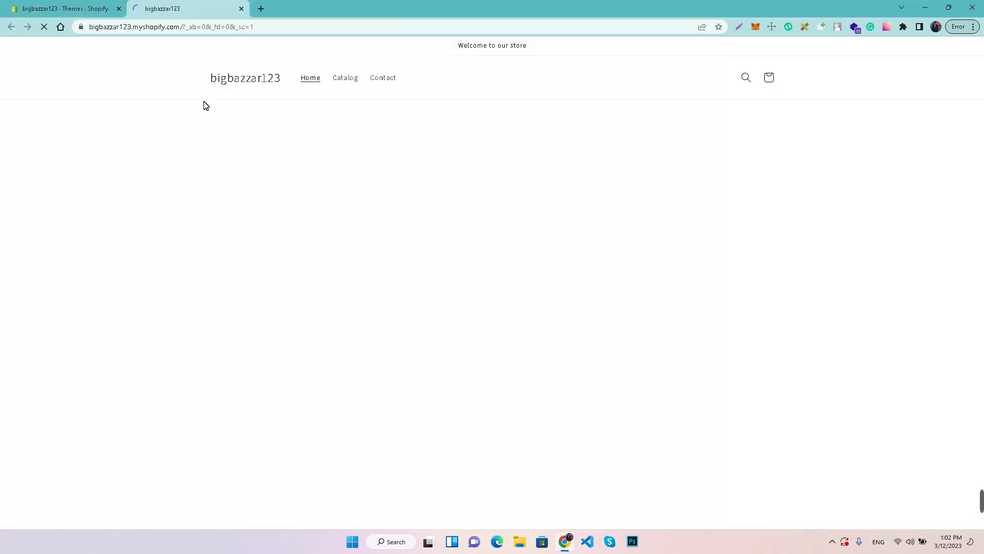
Scroll the Dawn preview's image banner and Rs. 19.99 products, then return to the Themes tab.
scroll(871, 373, down, 6)
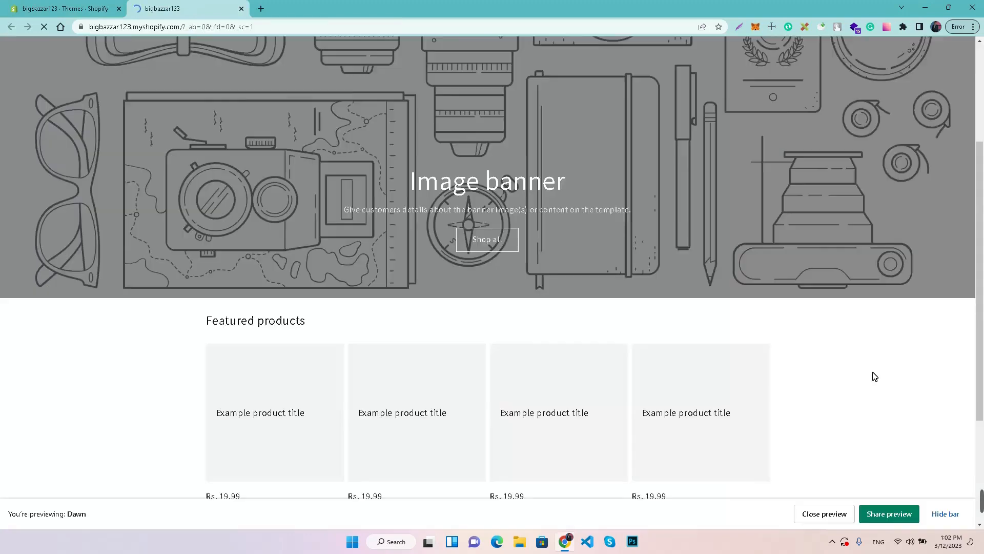
scroll(870, 372, up, 6)
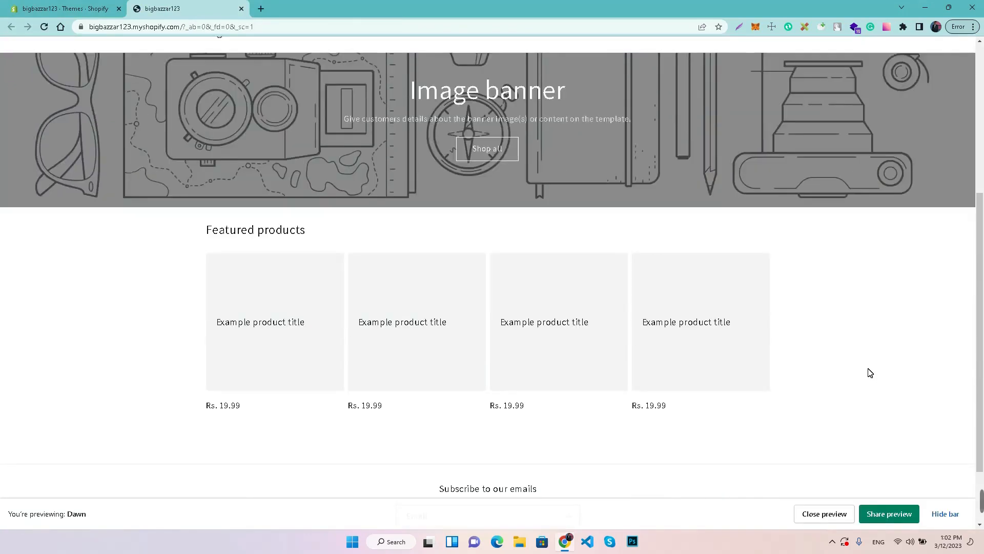
scroll(866, 357, down, 6)
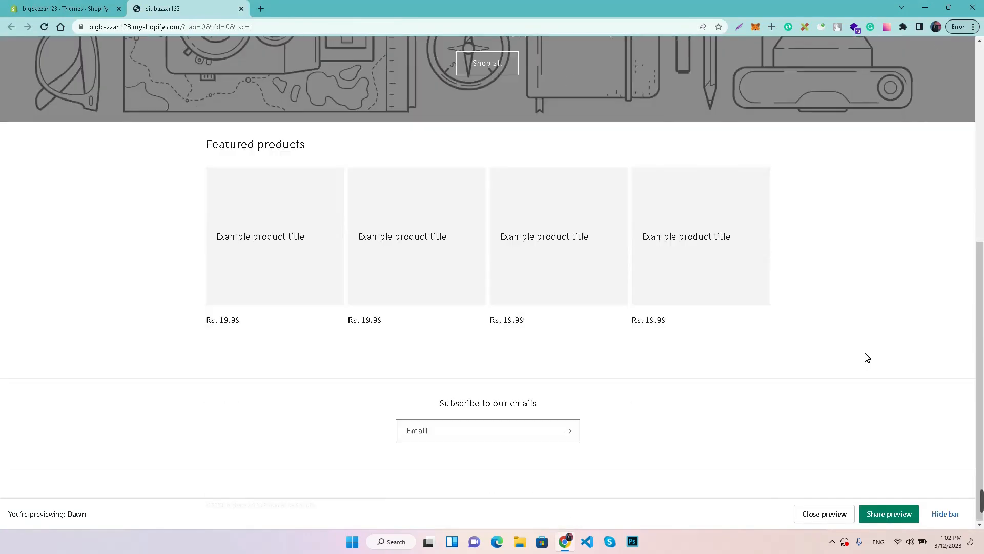
scroll(865, 359, up, 6)
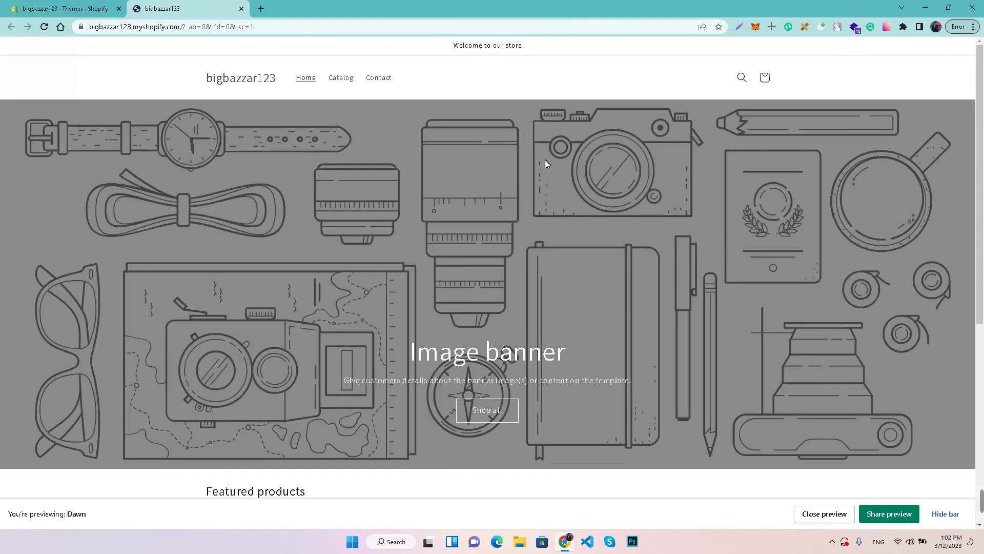
click(73, 8)
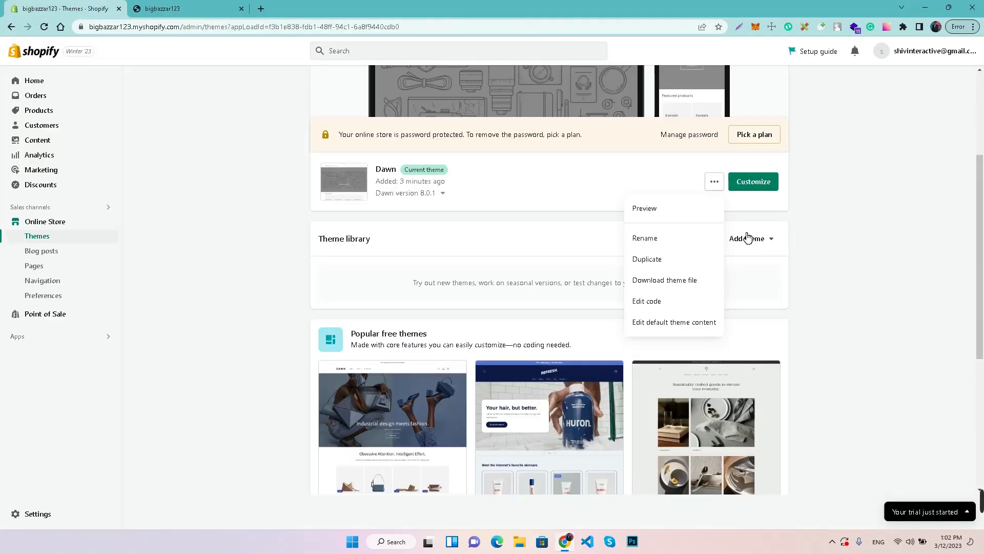
Look through the Popular free themes section, then go to the Blog posts page.
click(866, 241)
scroll(788, 272, down, 5)
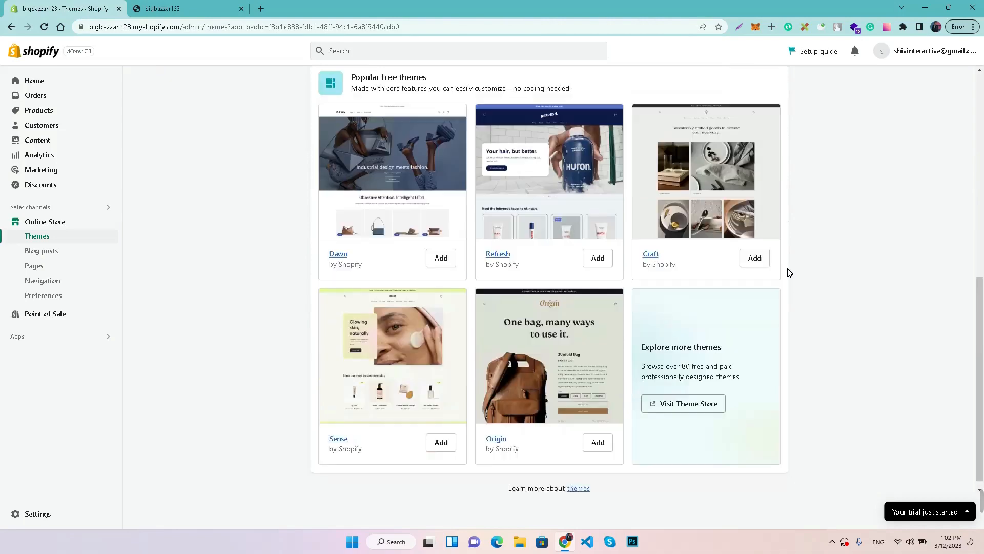
scroll(788, 272, up, 2)
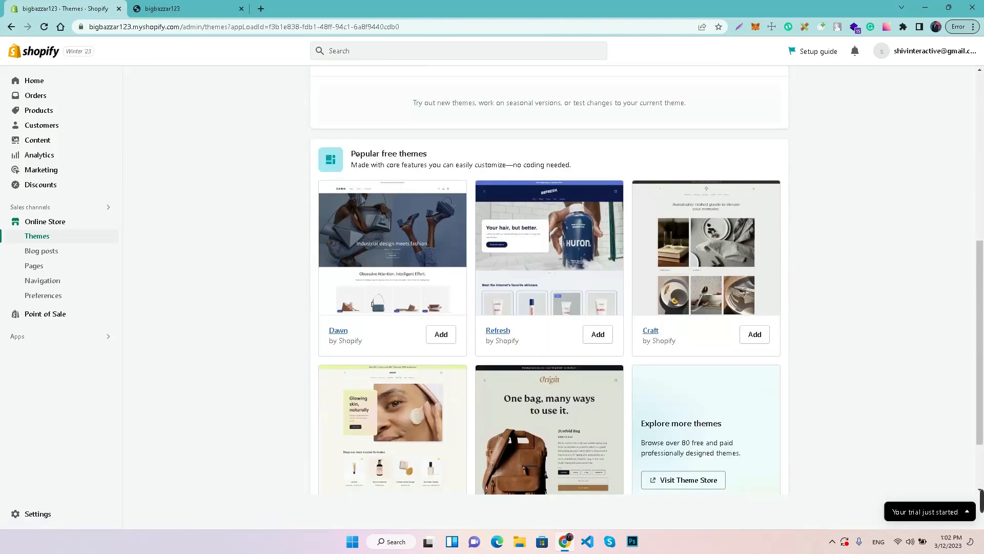
double_click(359, 153)
drag(393, 160, 595, 165)
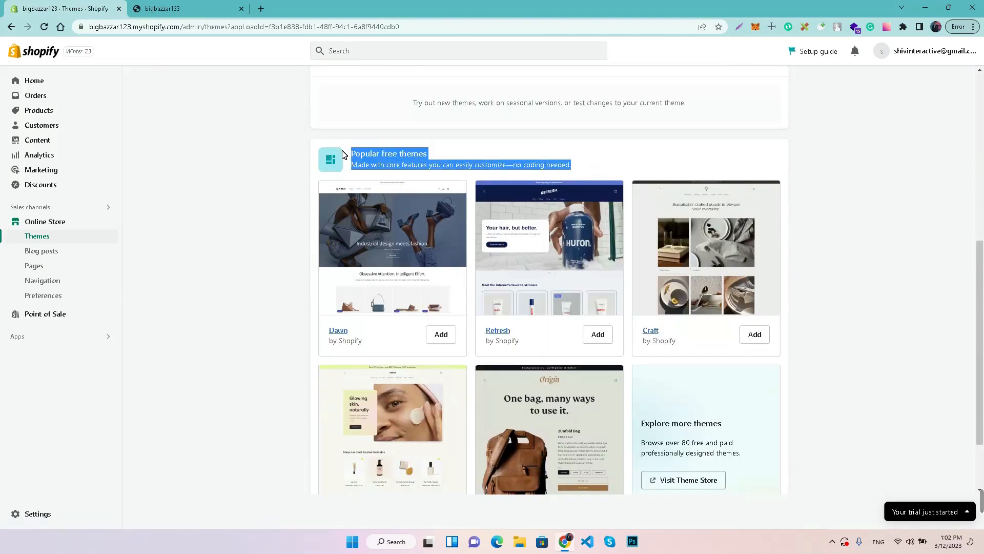
scroll(487, 287, down, 2)
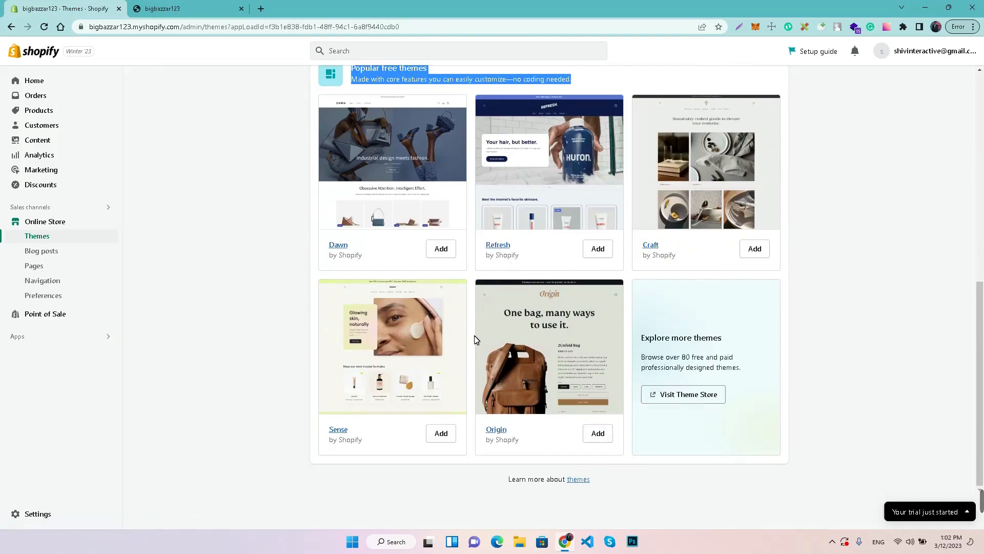
scroll(132, 256, up, 6)
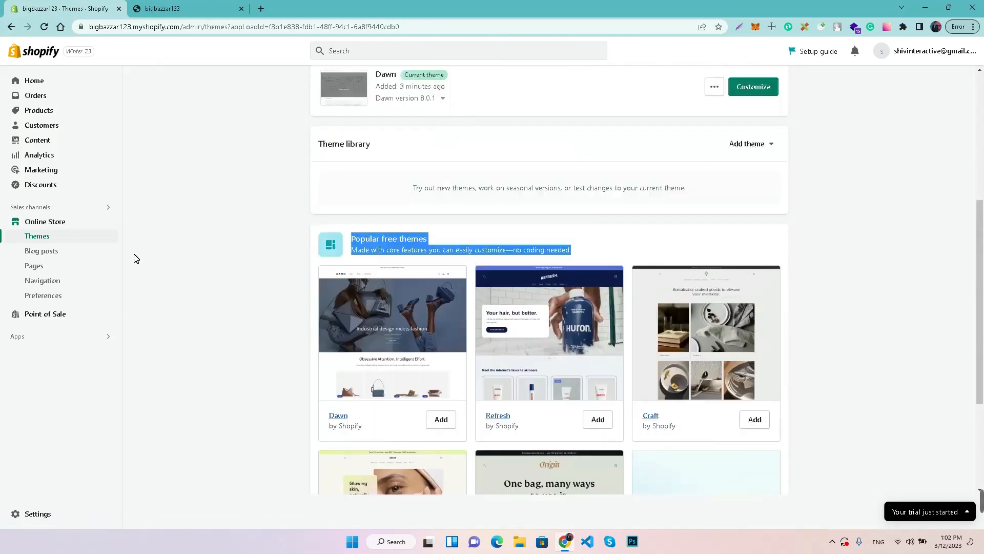
click(56, 256)
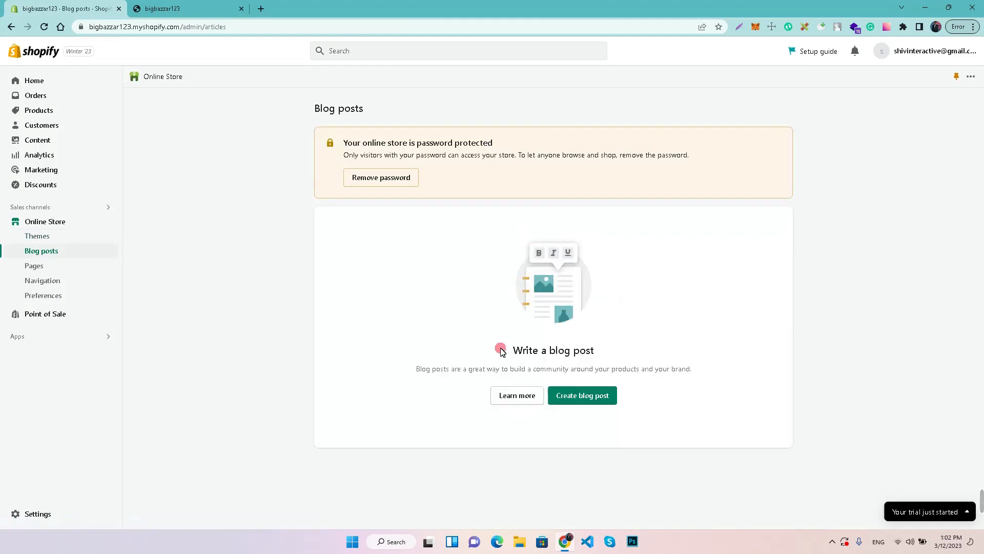
Start a new blog post from the empty 'Write a blog post' page.
triple_click(608, 346)
click(753, 382)
click(603, 399)
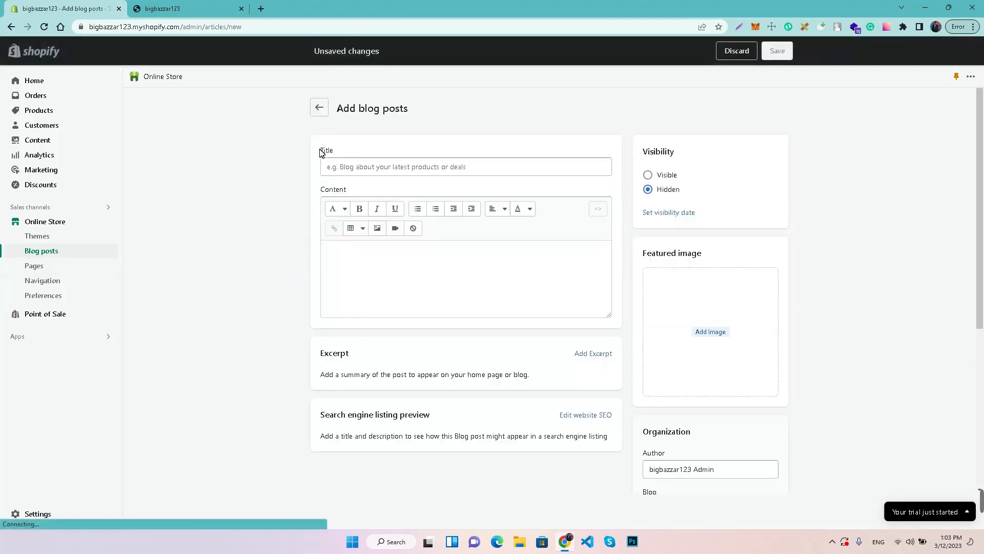
drag(320, 152, 334, 153)
drag(325, 193, 347, 191)
Keep the News blog, set the post Visible, and save, triggering 'Title can't be blank'.
scroll(538, 373, down, 2)
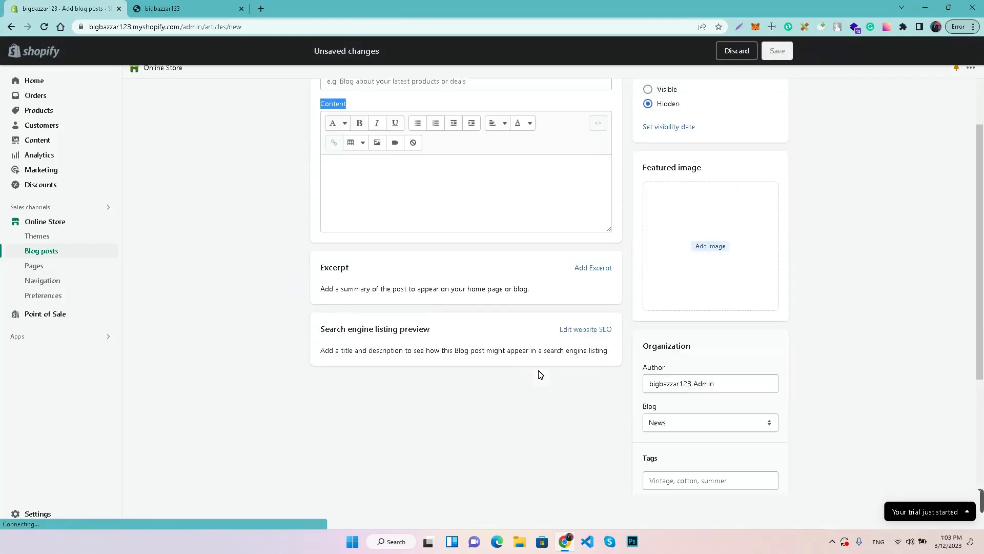
click(691, 429)
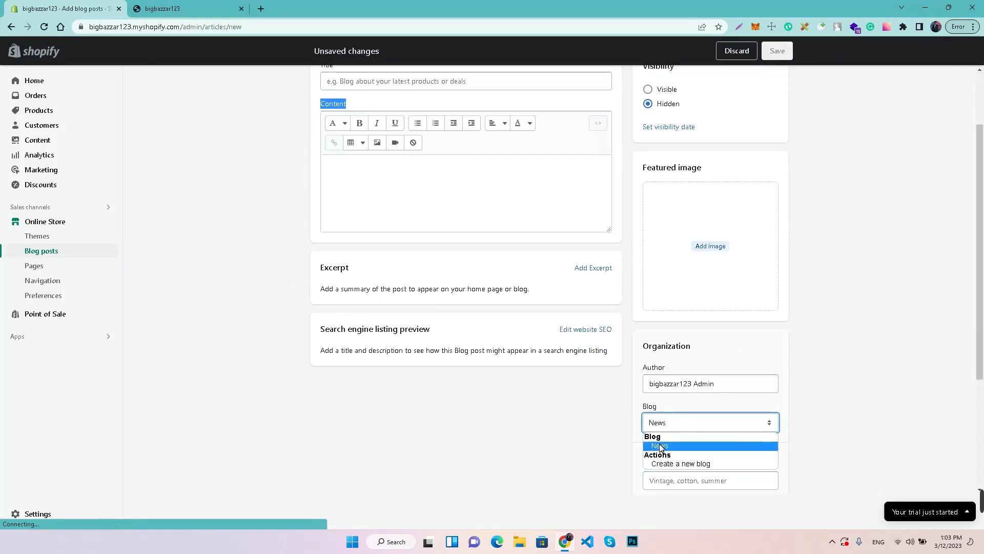
click(751, 435)
scroll(700, 254, up, 2)
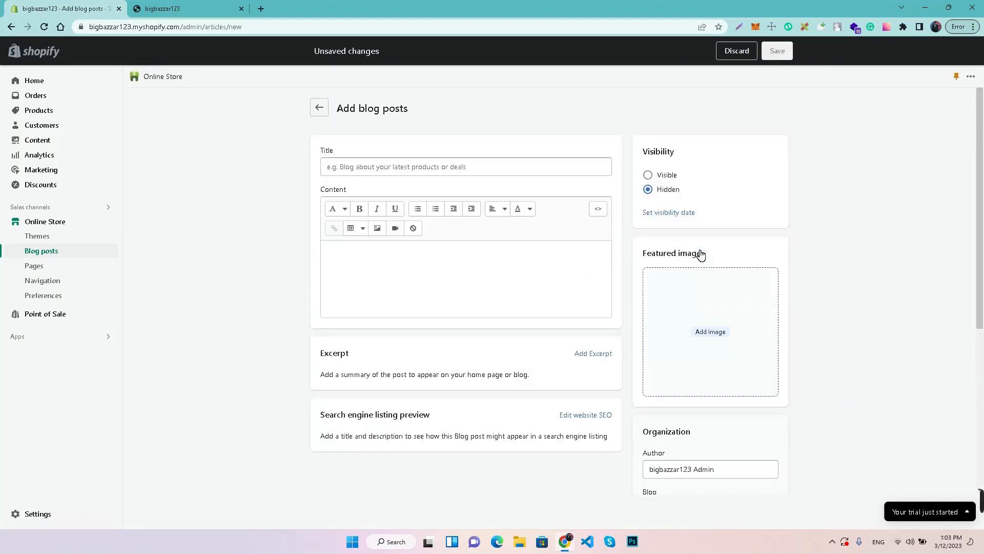
click(649, 175)
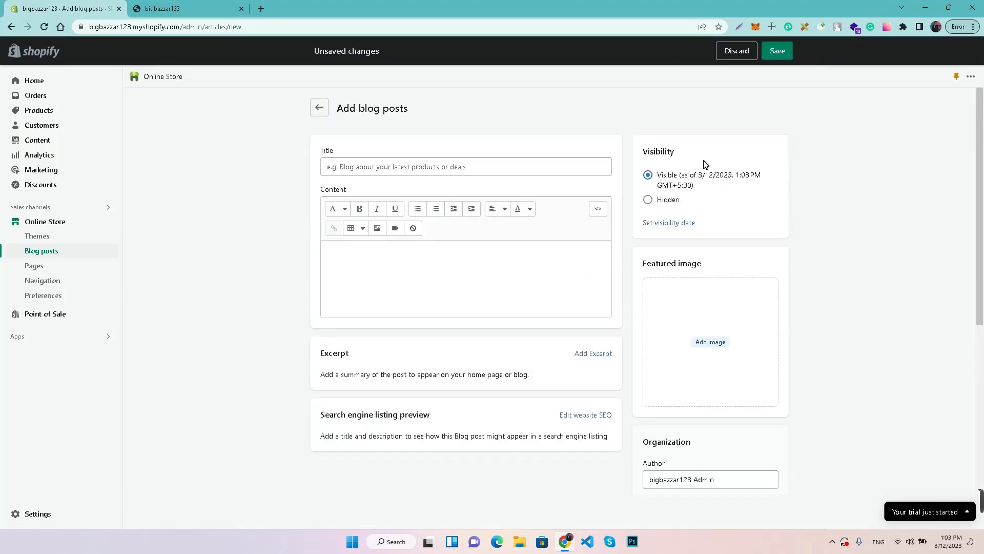
click(775, 54)
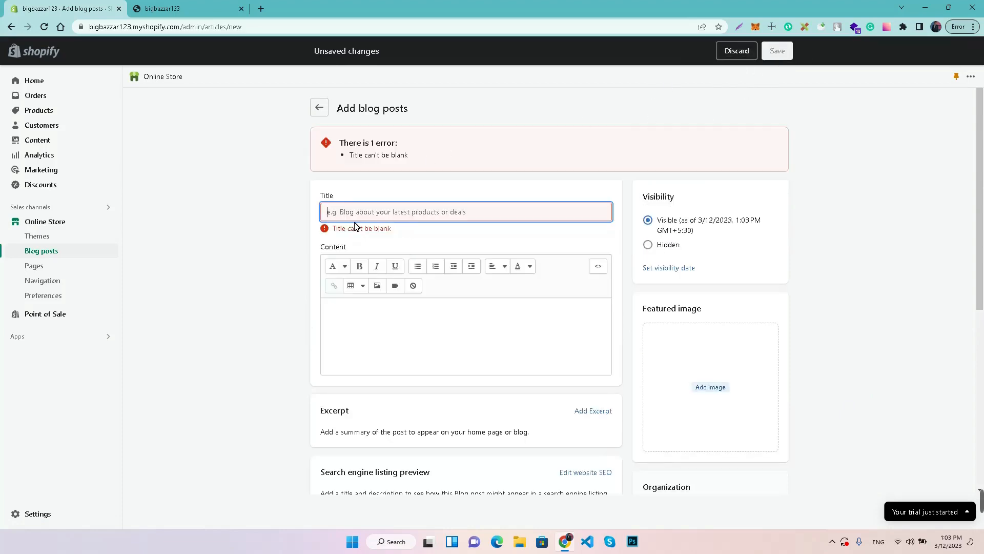
click(39, 270)
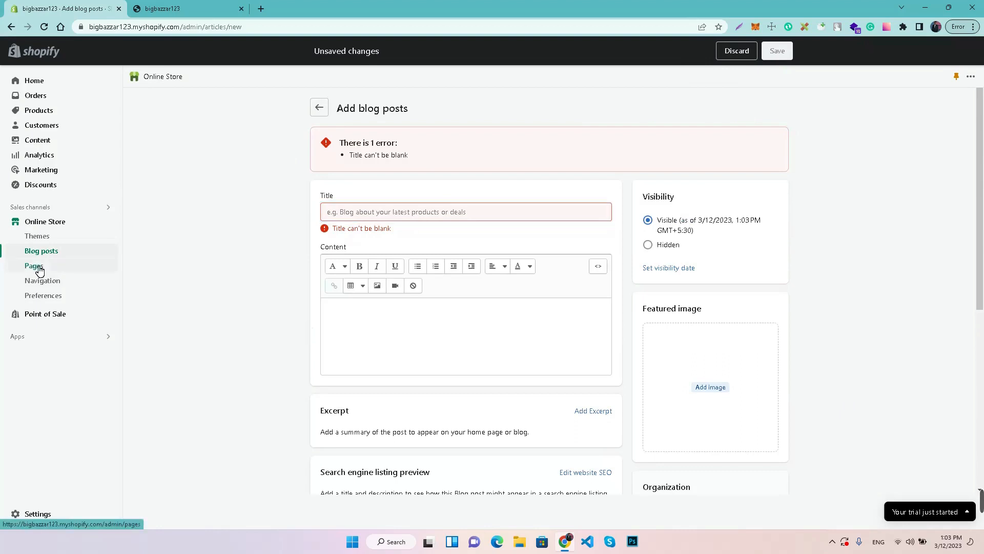
Discard the unsaved post, view Pages and Navigation menus, then open Online Store Preferences.
click(615, 323)
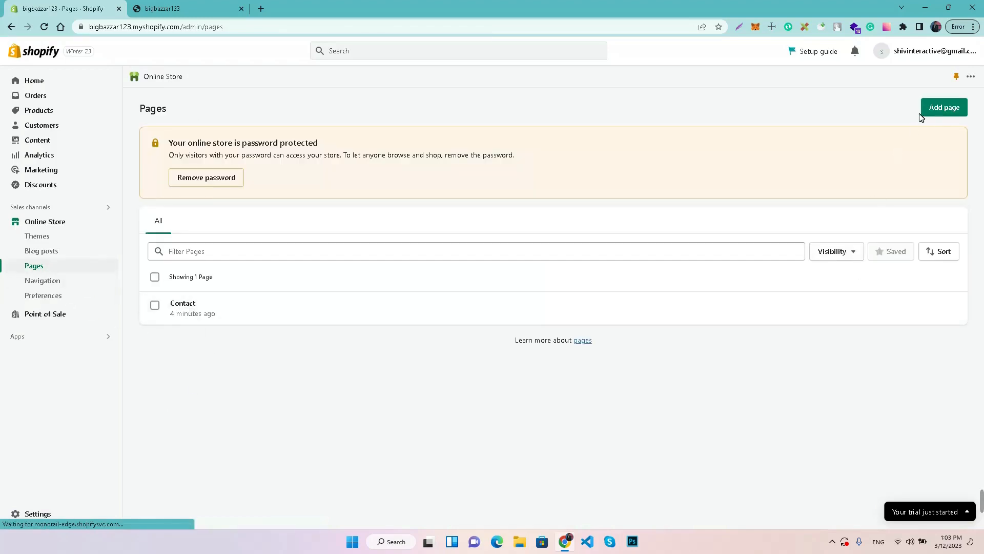
click(962, 108)
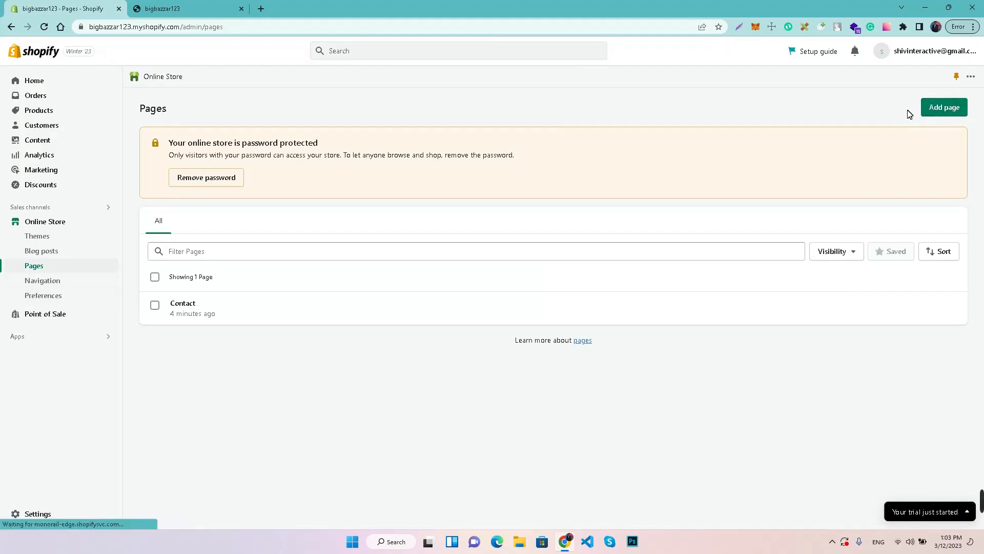
click(49, 281)
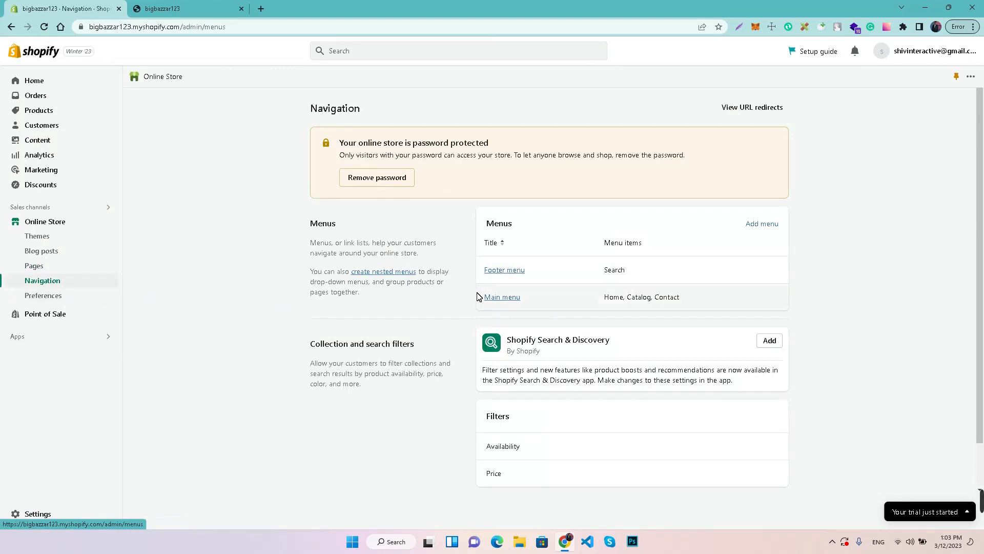
scroll(352, 303, down, 1)
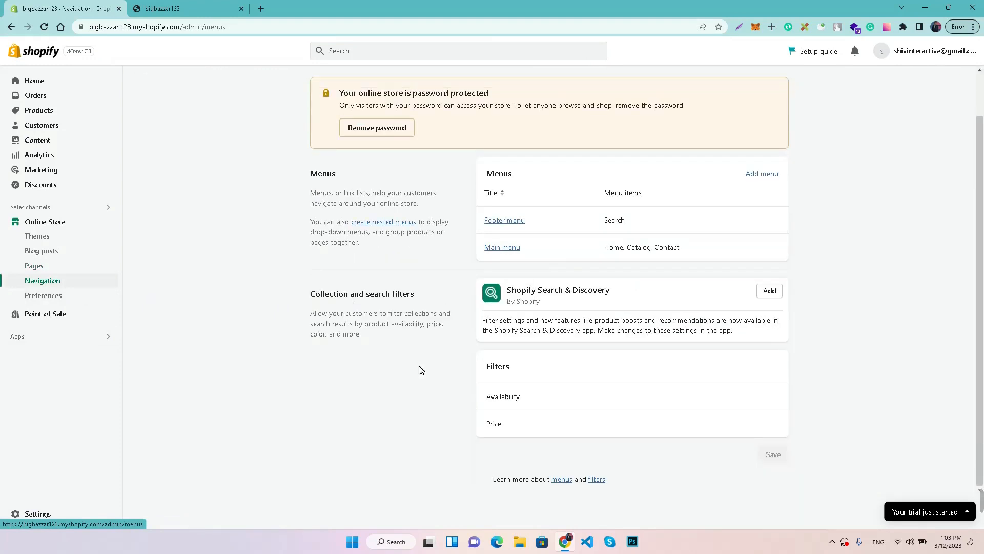
click(62, 299)
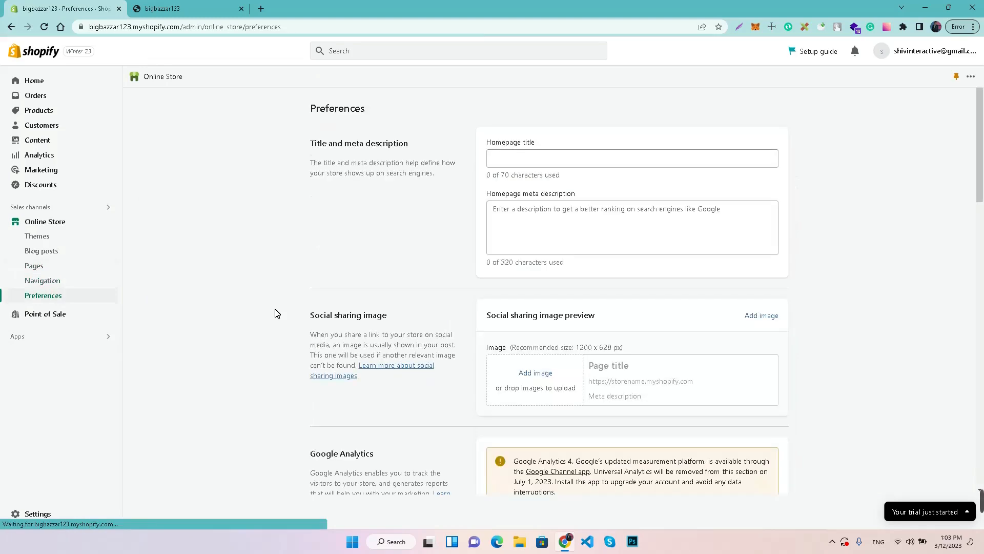
scroll(550, 219, down, 12)
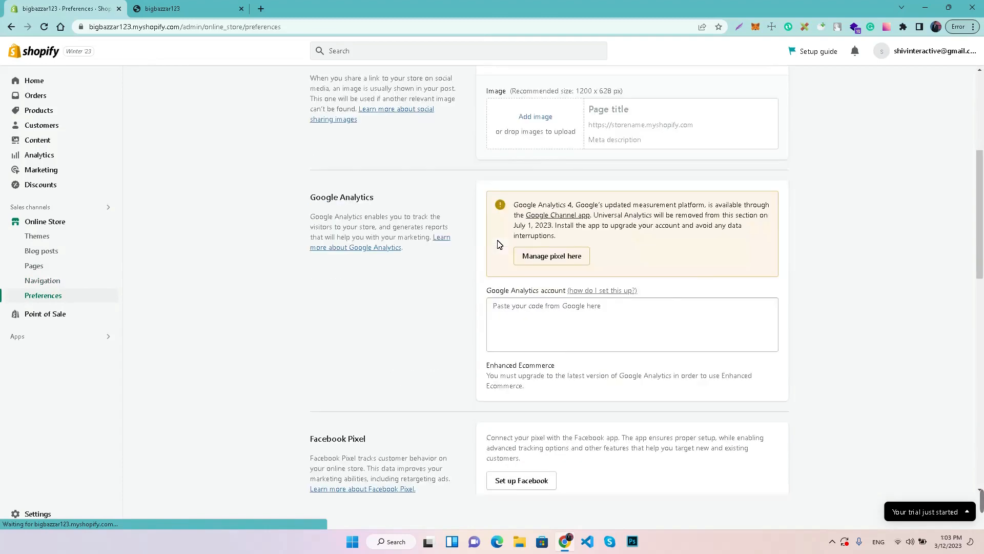
scroll(500, 248, down, 2)
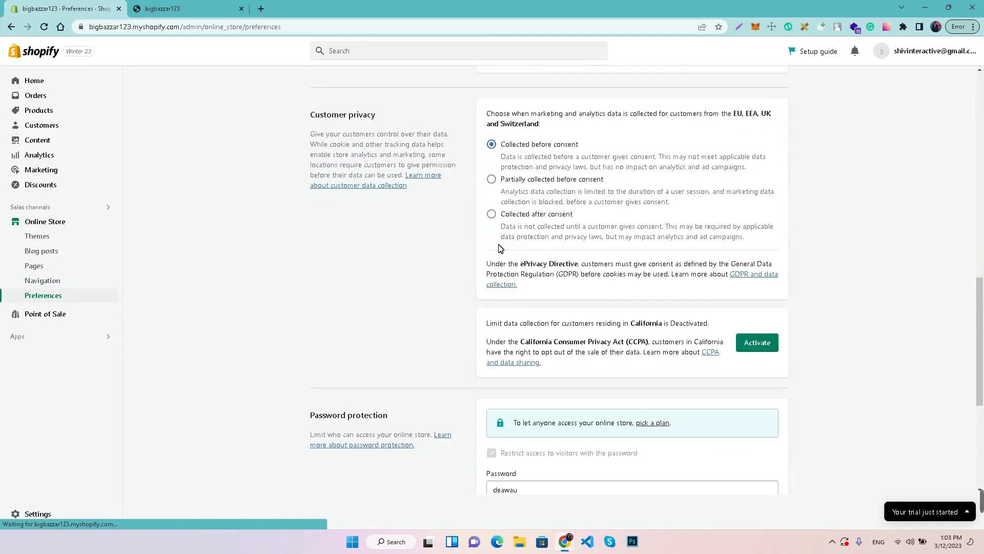
scroll(508, 256, down, 3)
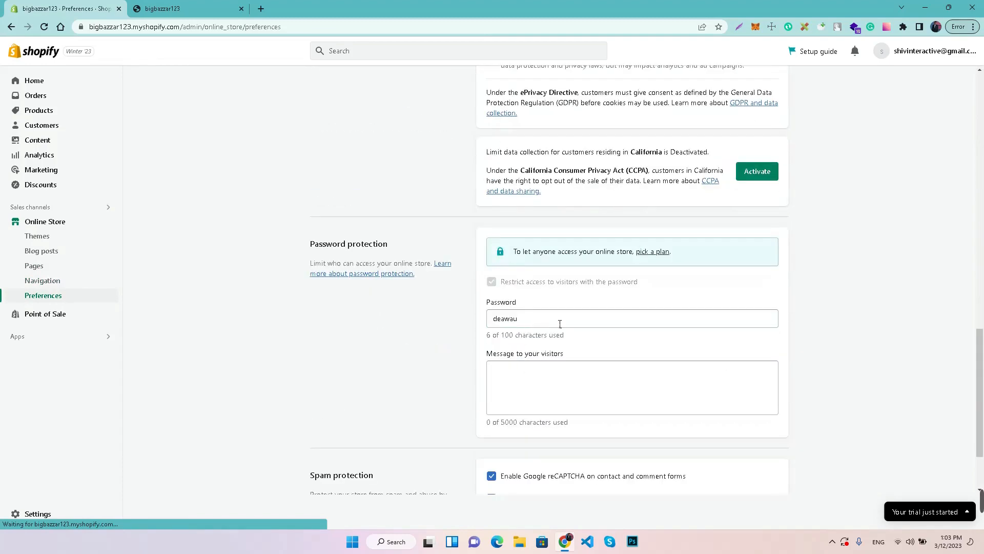
drag(560, 323, 488, 316)
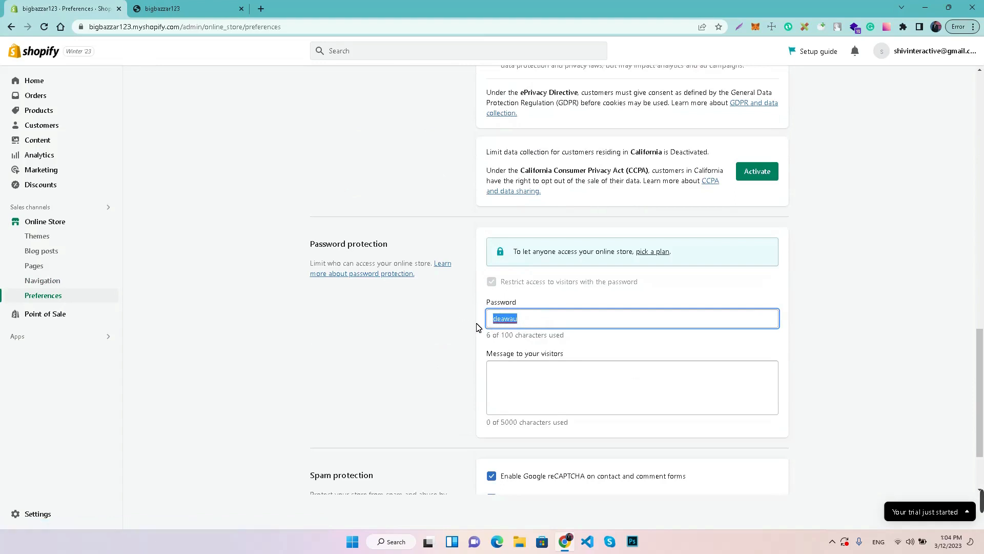
click(407, 326)
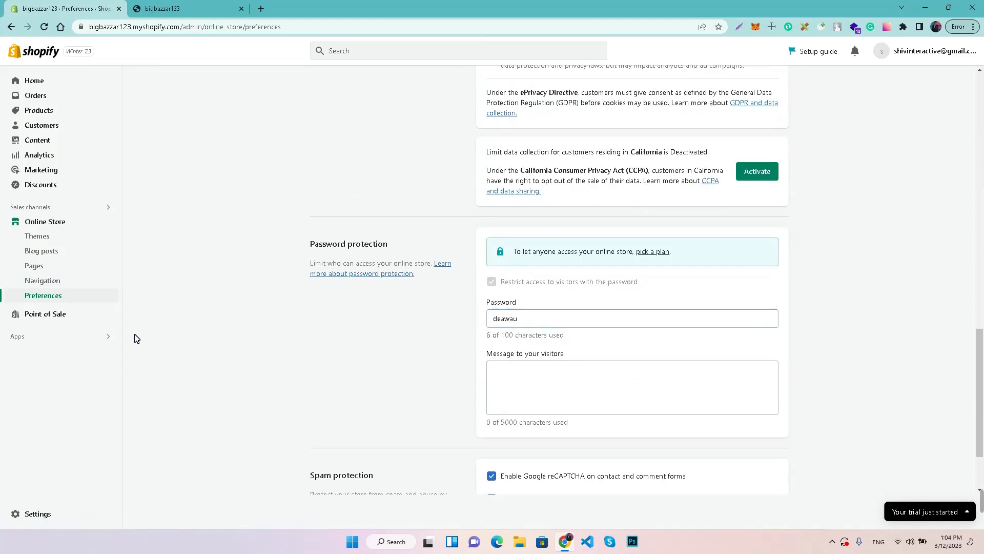
scroll(137, 338, down, 2)
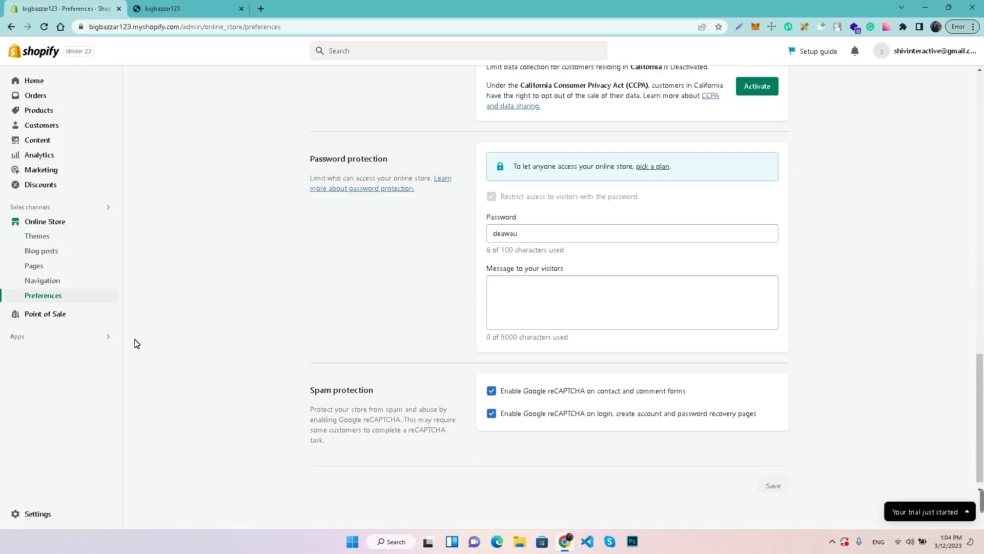
click(44, 514)
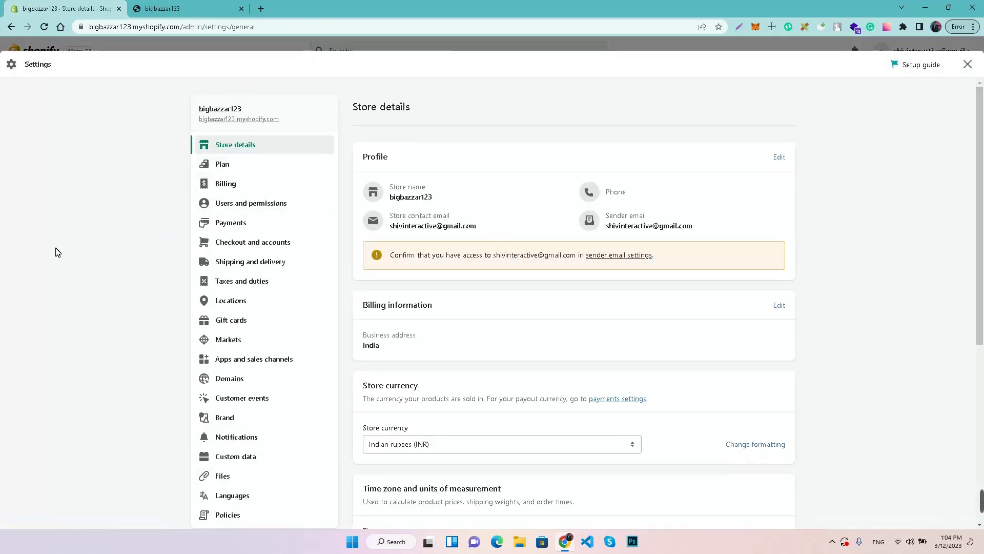
scroll(294, 351, down, 3)
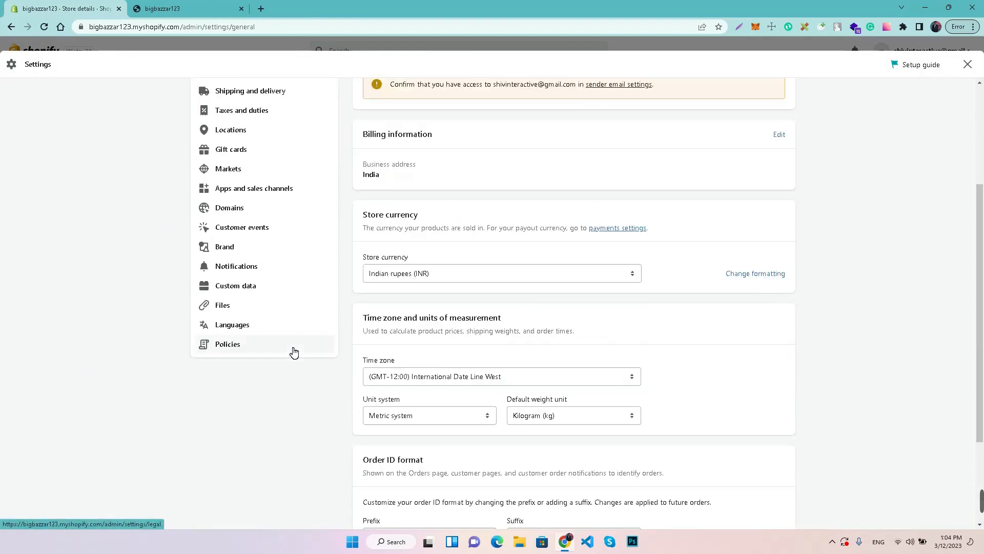
scroll(294, 352, up, 3)
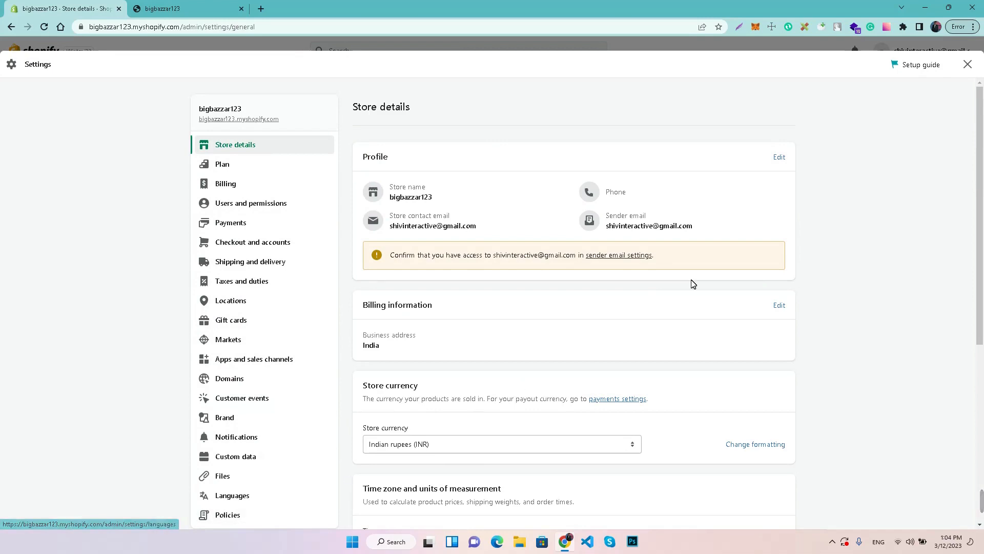
click(966, 65)
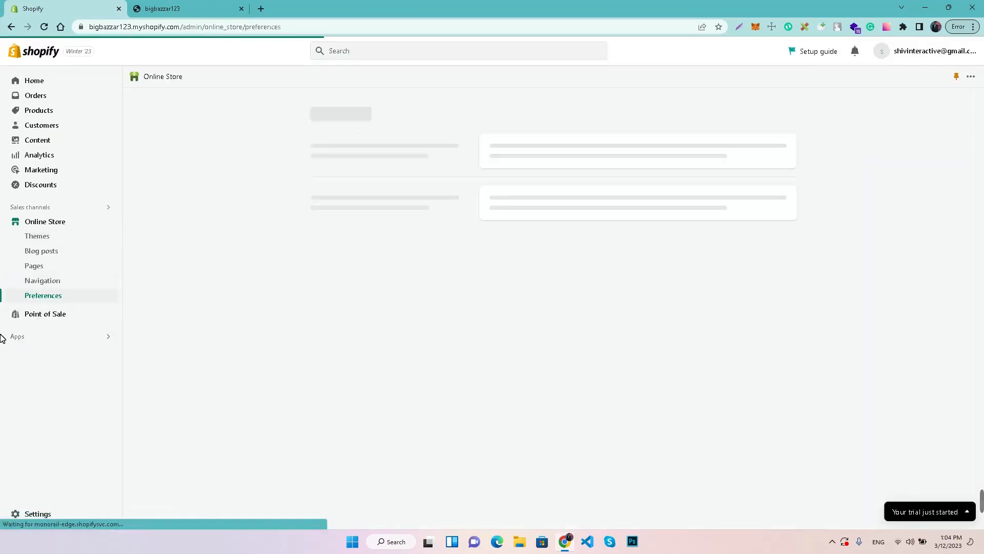
Glance at Apps, return to Home (setup guide 0 of 3 tasks), and minimize Chrome.
click(53, 338)
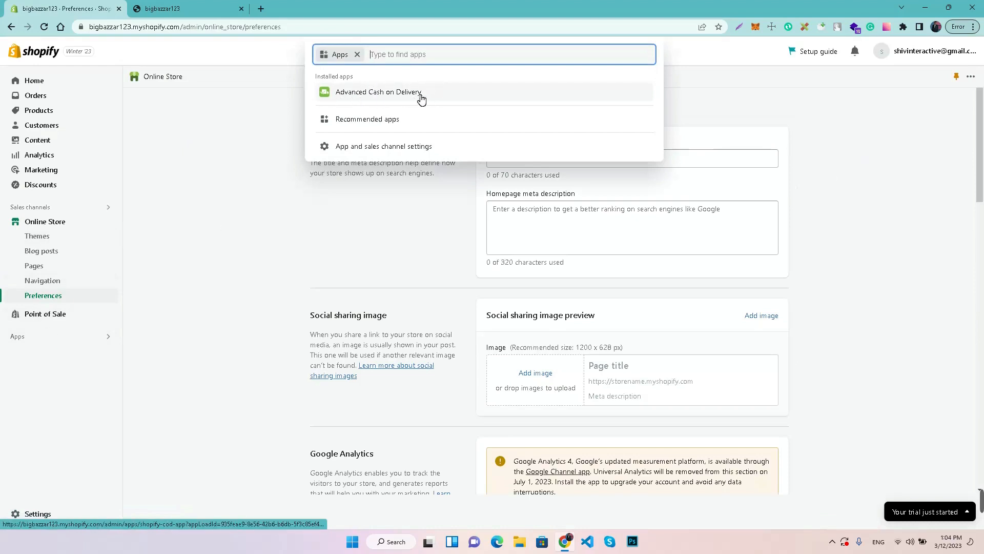
click(187, 319)
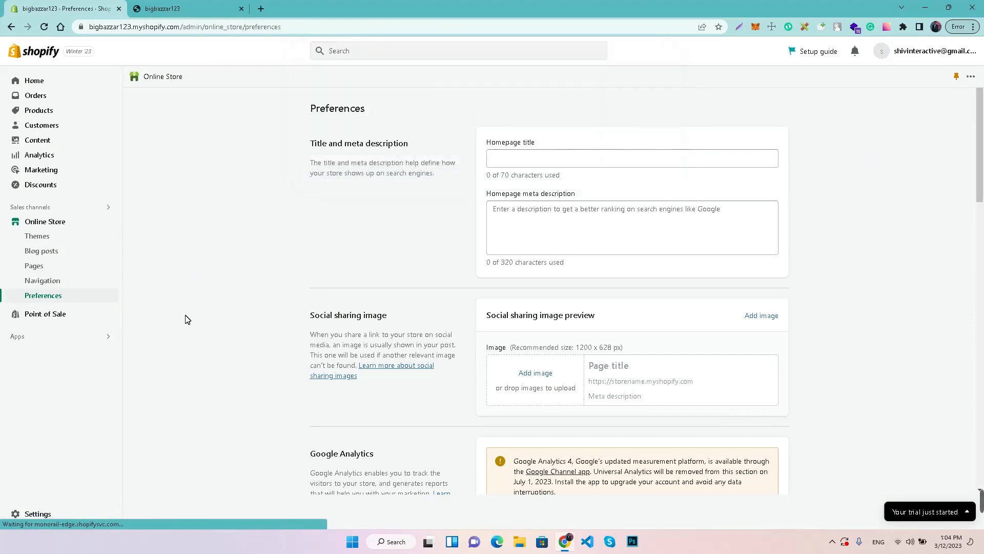
click(47, 85)
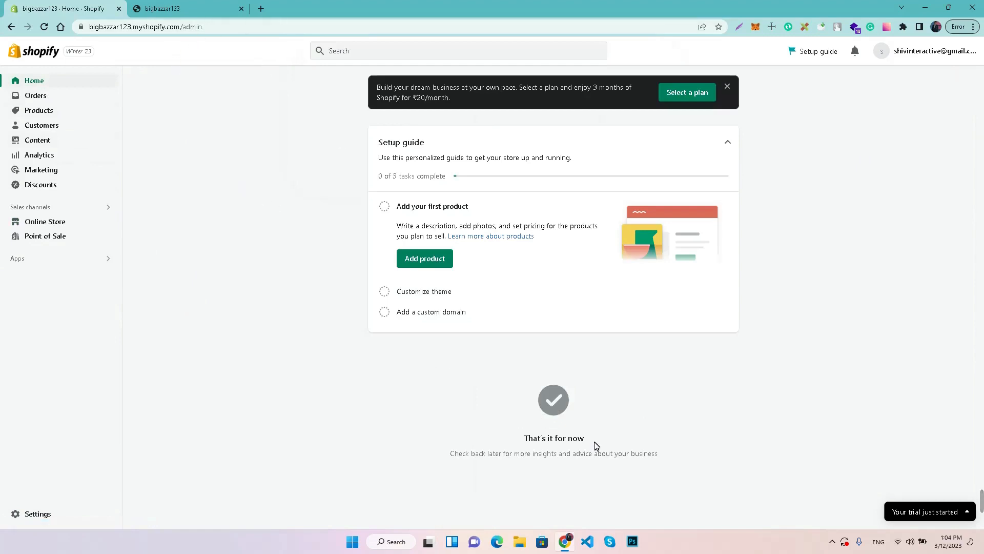
click(564, 541)
mouse_move(981, 502)
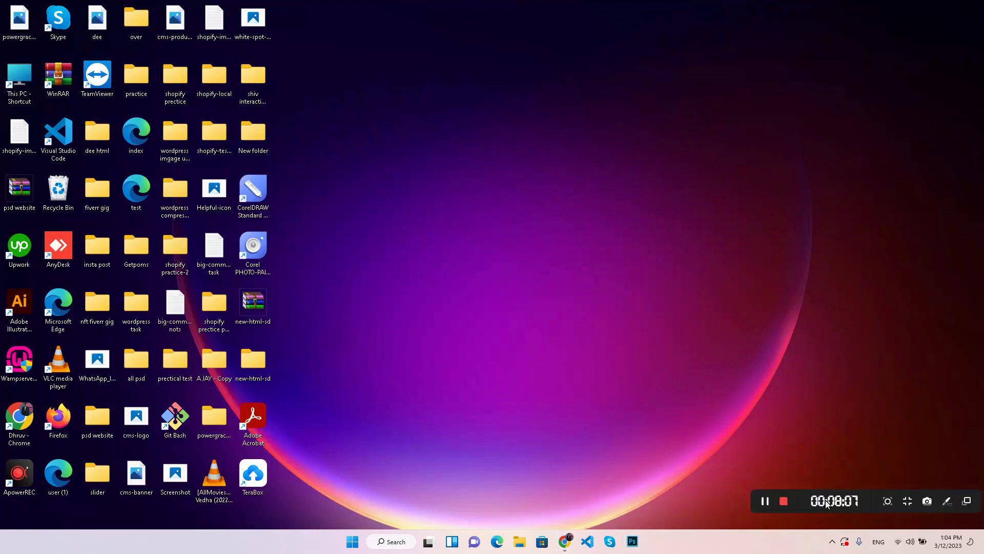